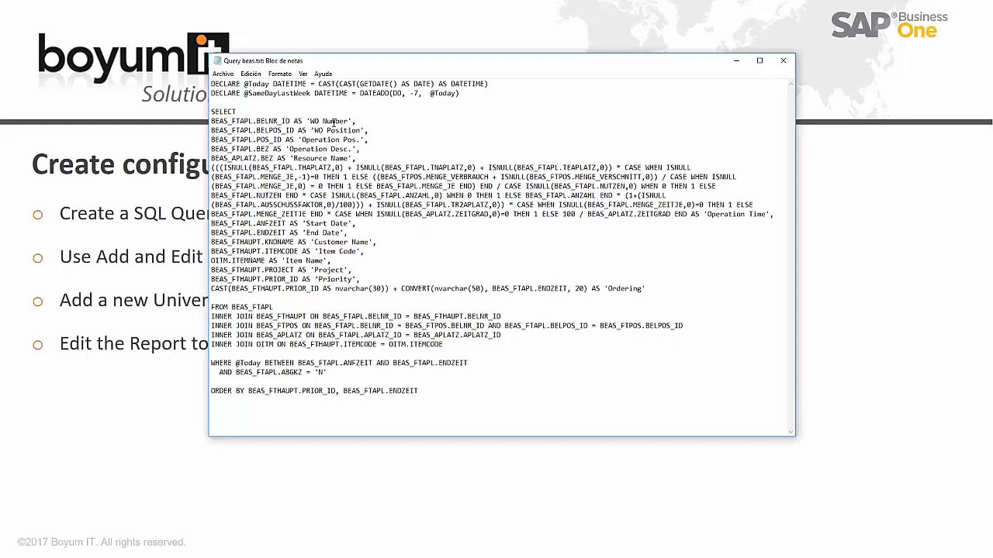
Step: Highlight the WO Number and Operation Pos column aliases in the Notepad query
left_click_drag(350, 121, 294, 140)
left_click(368, 122)
left_click(357, 139)
left_click(377, 151)
Step: Copy the entire beas SQL query and minimize Notepad
left_click_drag(474, 391, 97, 44)
right_click(256, 167)
left_click(247, 202)
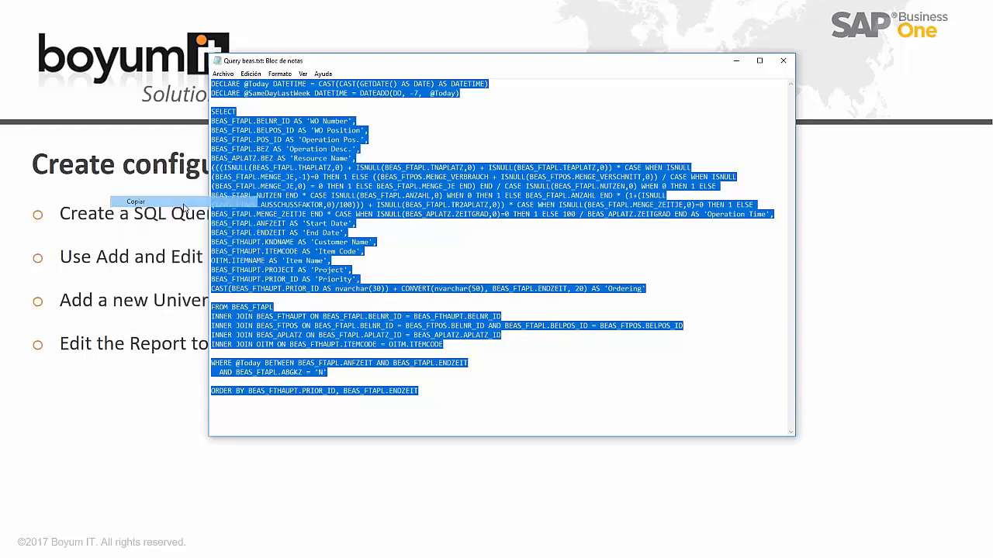
left_click(736, 61)
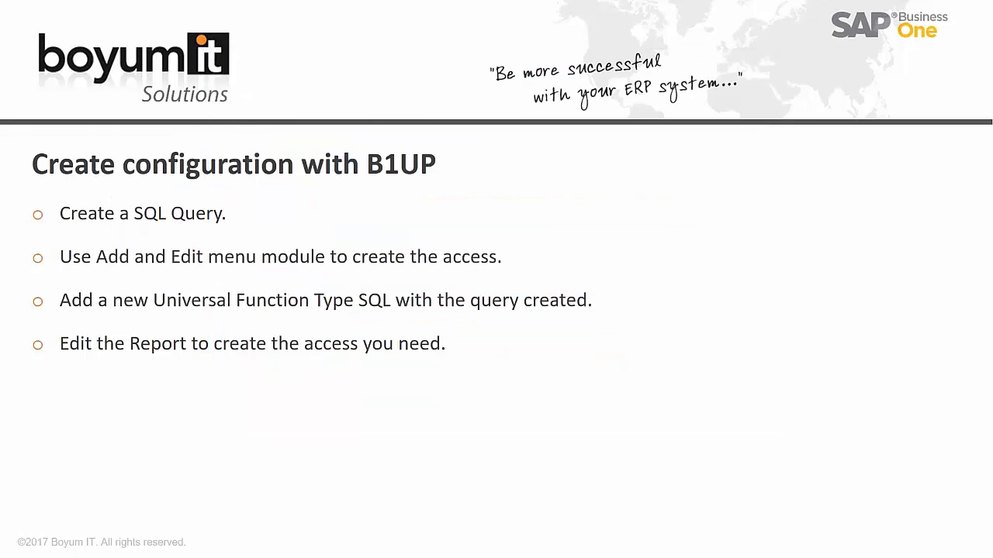
Step: Confirm in the Add-On Manager that Beas and B1 Usability Package are connected, then close it
key("alt+Tab")
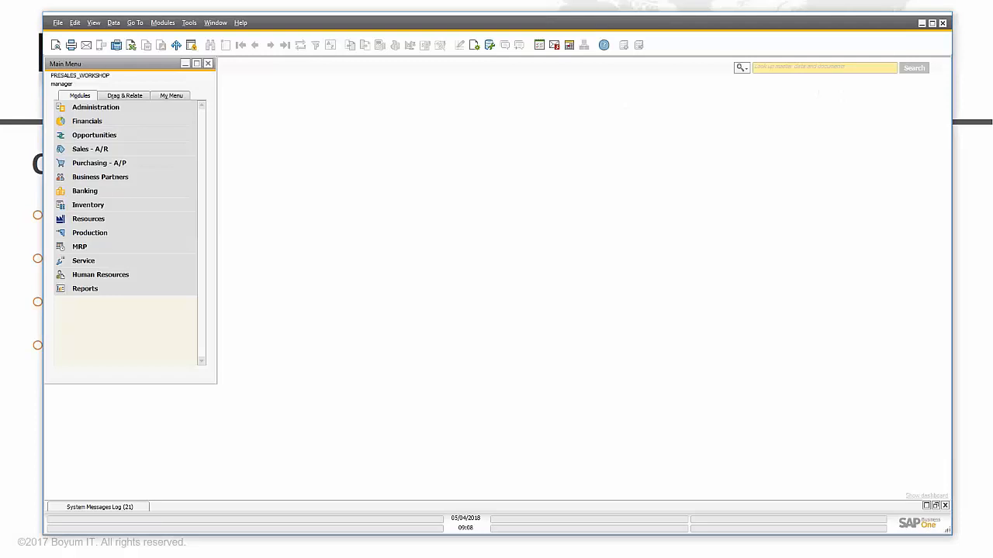
left_click(163, 107)
left_click(107, 247)
left_click(112, 260)
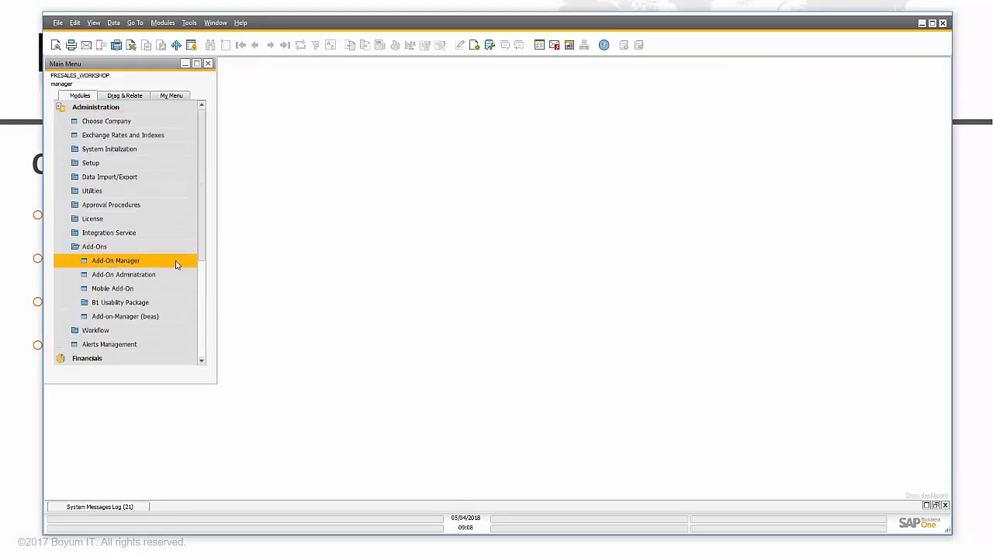
left_click(417, 148)
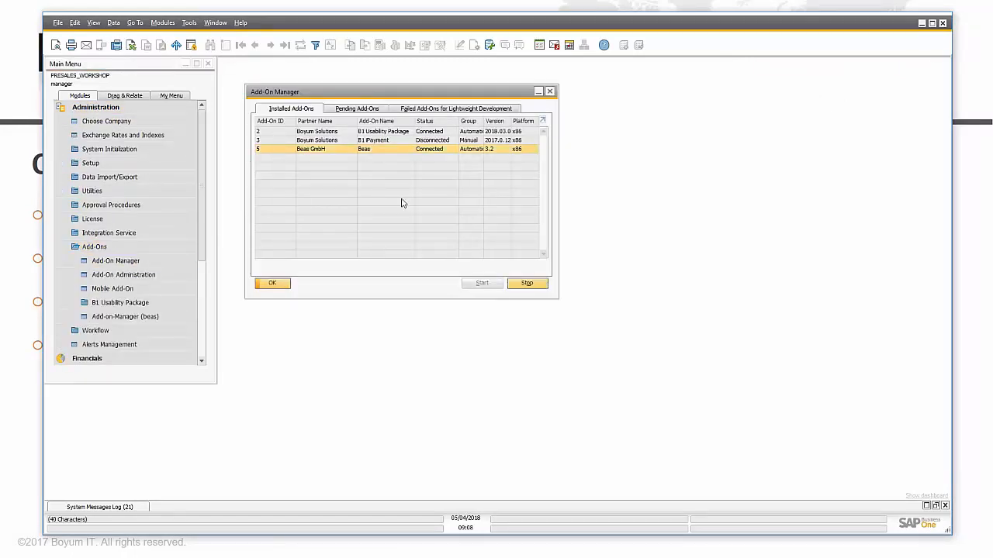
left_click(333, 132)
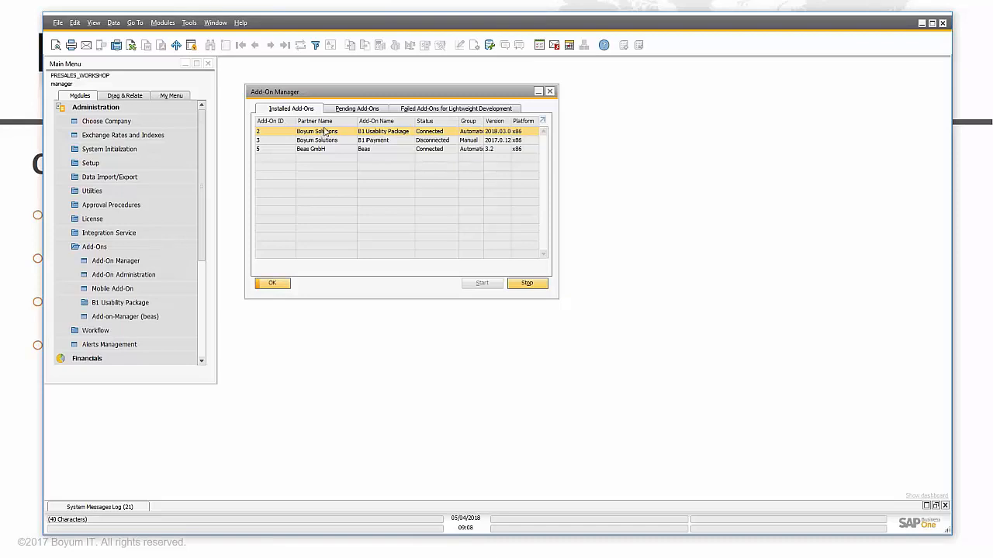
left_click(272, 283)
Step: Open Add and Edit Menus from the Main Menu, authorized with another user's credentials
left_click(141, 109)
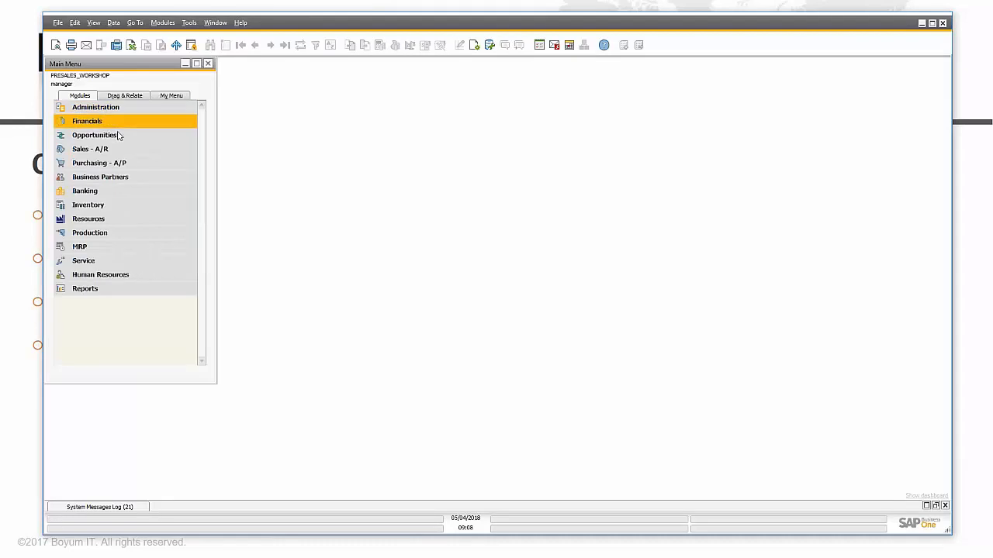
right_click(157, 376)
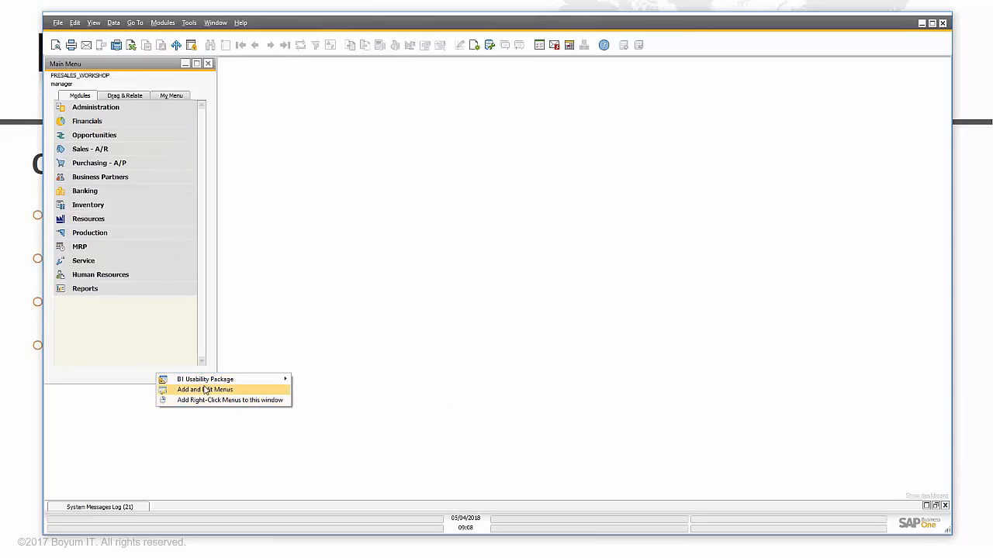
left_click(232, 391)
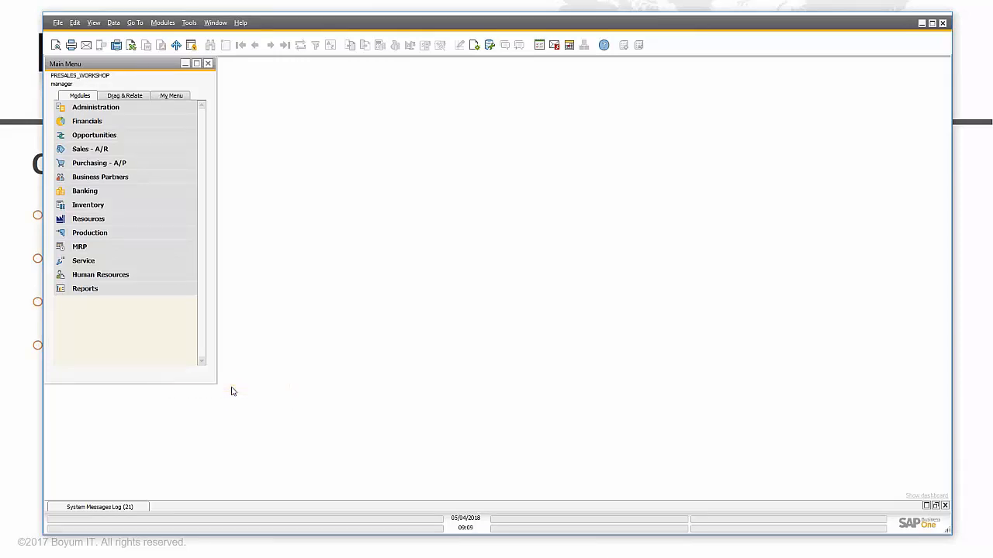
left_click(517, 272)
type("manager")
key("Tab")
type("manager")
key("Return")
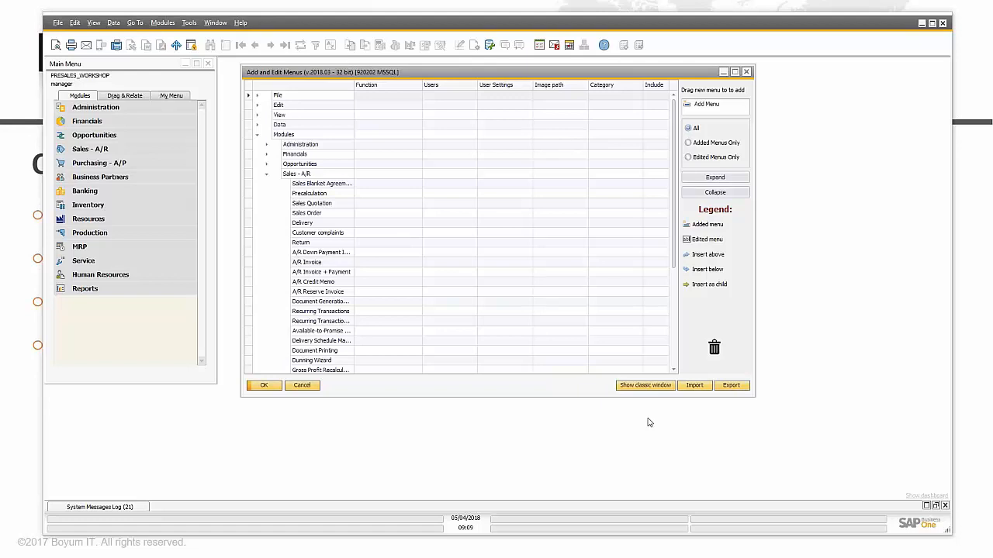
Step: Rename the Delivery menu entry to 'Delivery TEST' and collapse the Sales - A/R branch
left_click(325, 224)
left_click(327, 224)
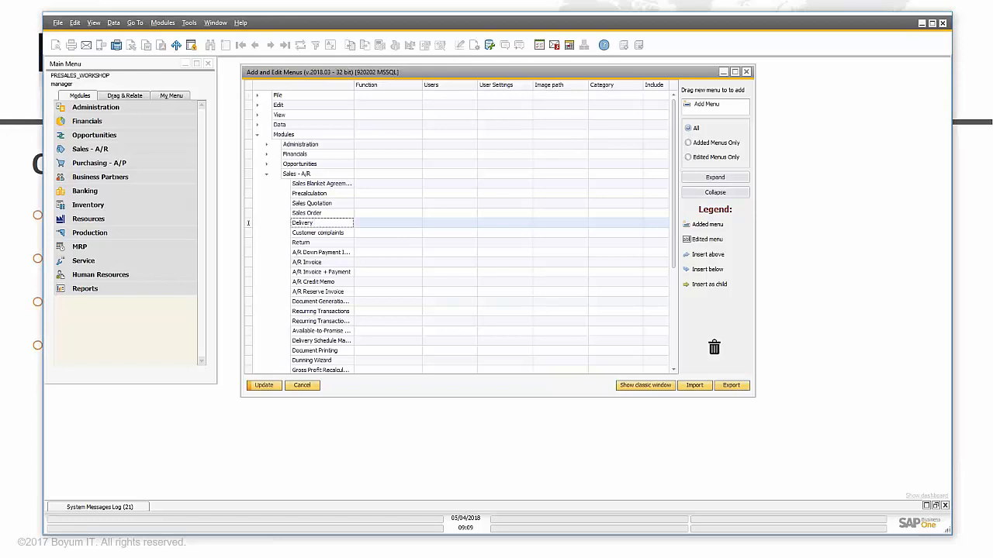
type("TEST")
left_click(372, 227)
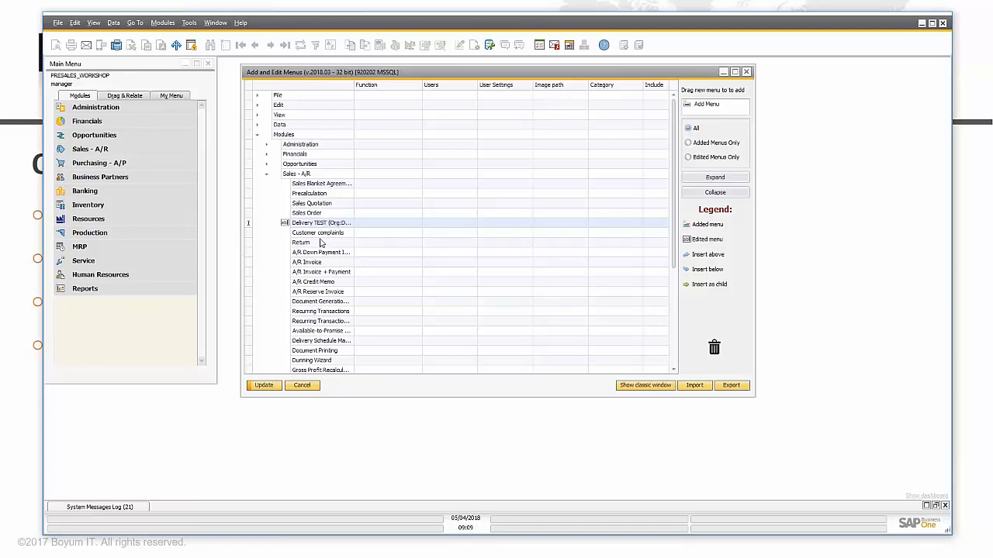
scroll(332, 286, "down", 5)
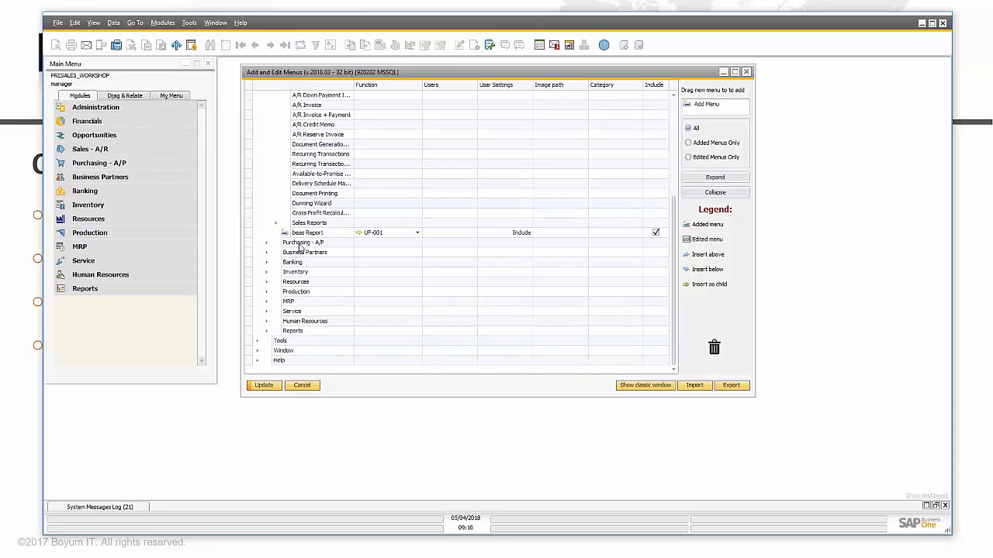
scroll(391, 340, "up", 5)
left_click(267, 176)
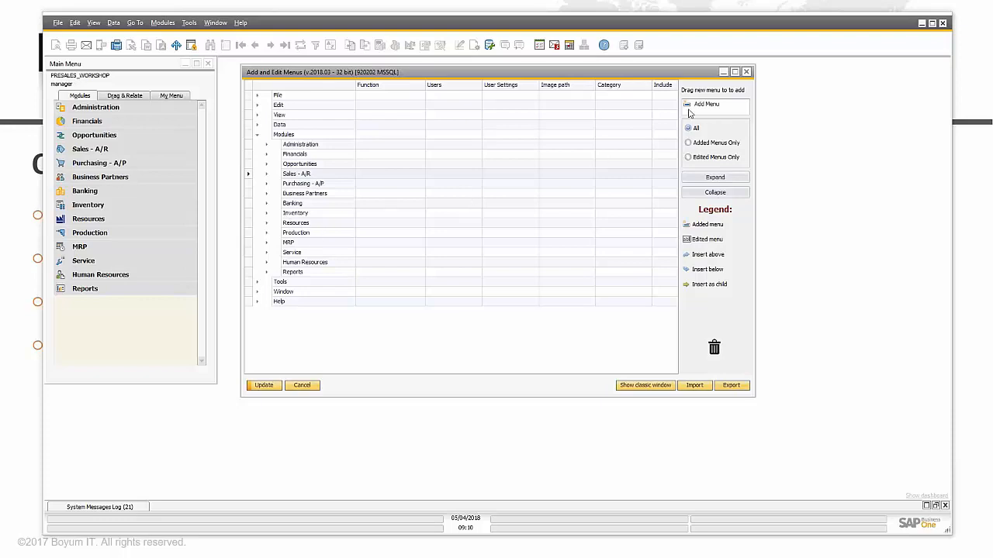
Step: Add a 'beas Example Report' menu entry under Production, leaving its users unchanged
mouse_move(711, 106)
left_mouse_down()
mouse_move(509, 144)
mouse_move(397, 199)
mouse_move(349, 241)
mouse_move(321, 240)
mouse_move(336, 294)
mouse_move(328, 244)
left_mouse_up()
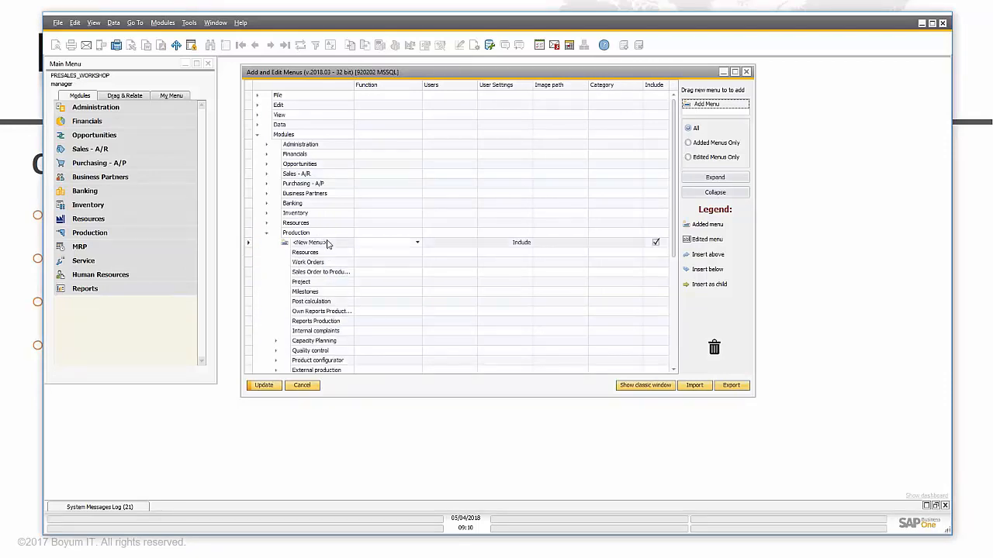
left_click(321, 243)
type("beas Ex")
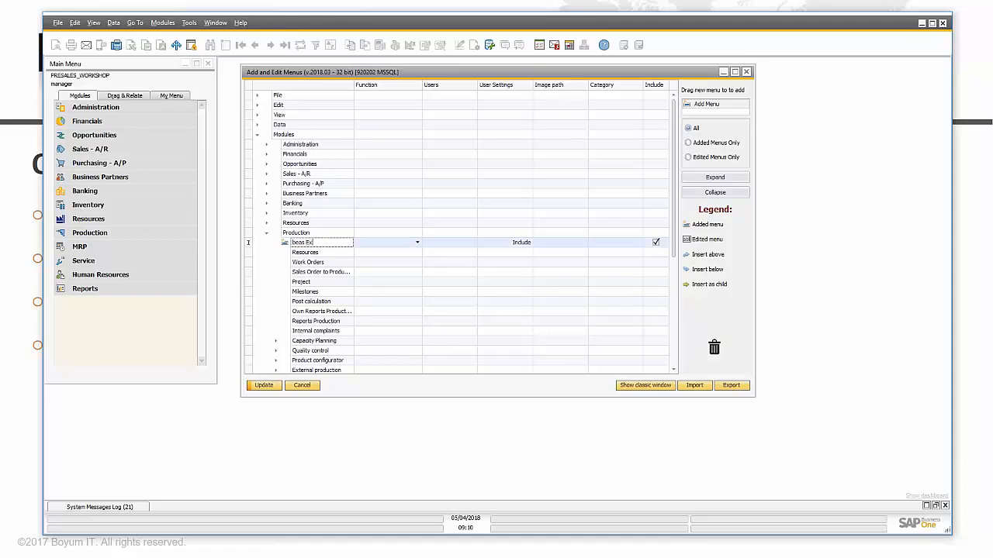
type("ample Report")
left_click(458, 242)
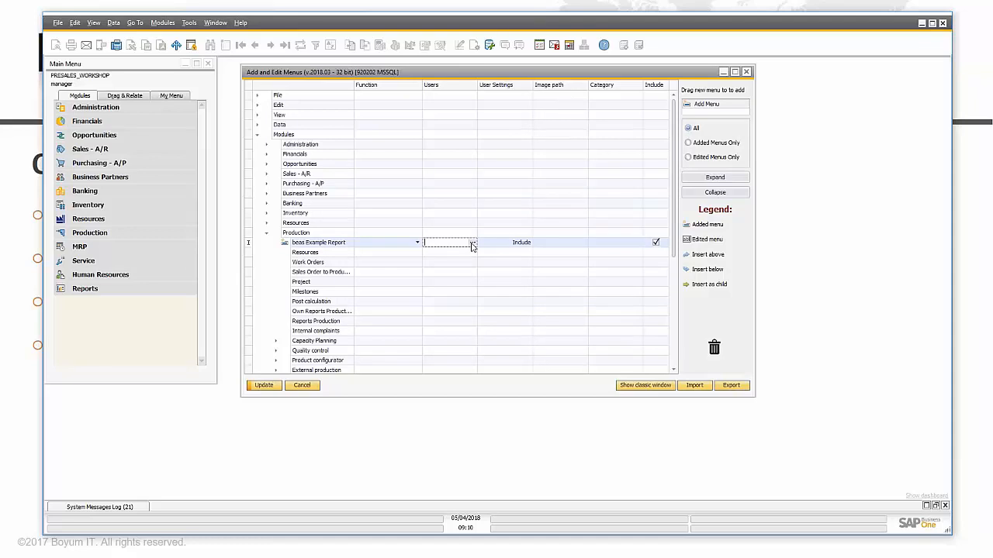
left_click(471, 244)
left_click(472, 243)
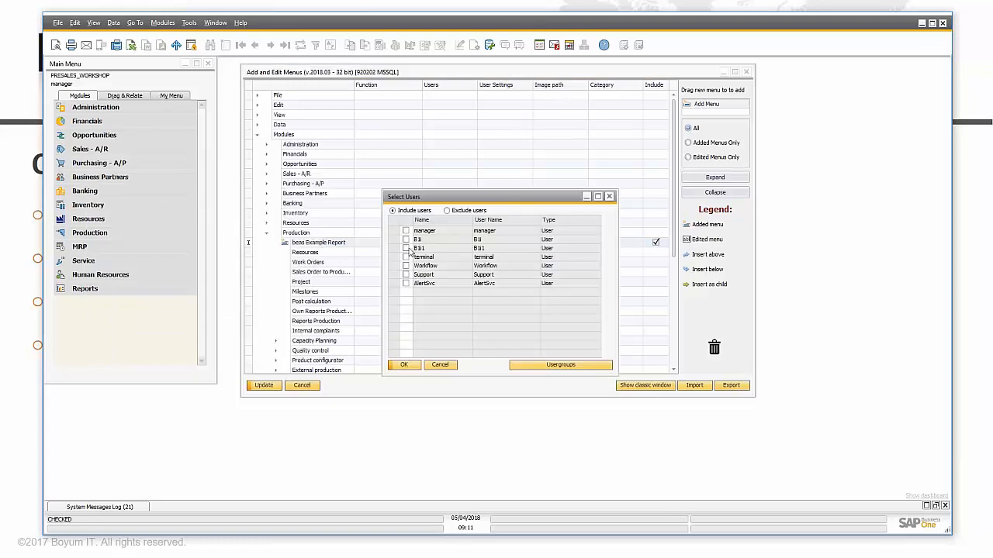
left_click(440, 365)
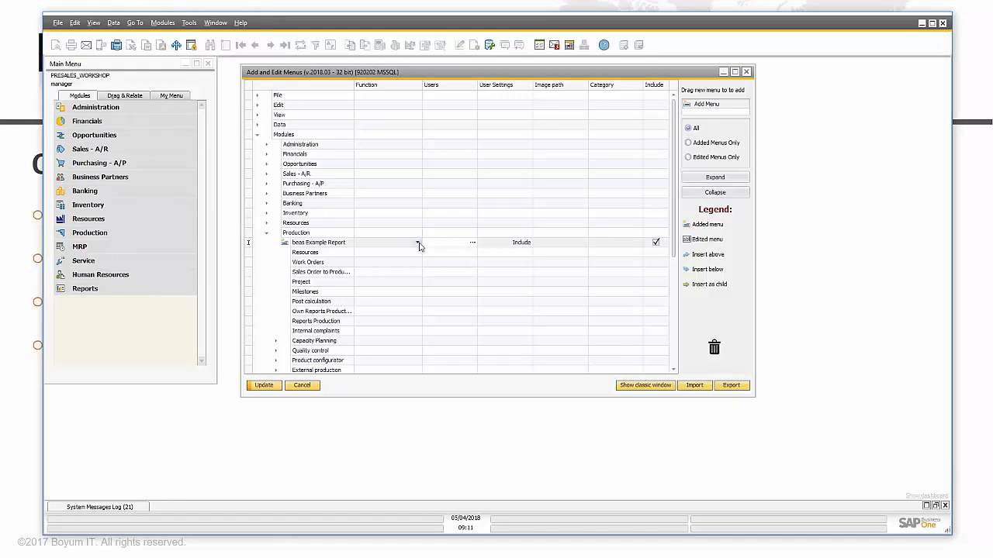
Step: Link the entry to a new universal function, authorized with another user's credentials
left_click(418, 243)
left_click(418, 243)
left_click(450, 273)
left_click(508, 321)
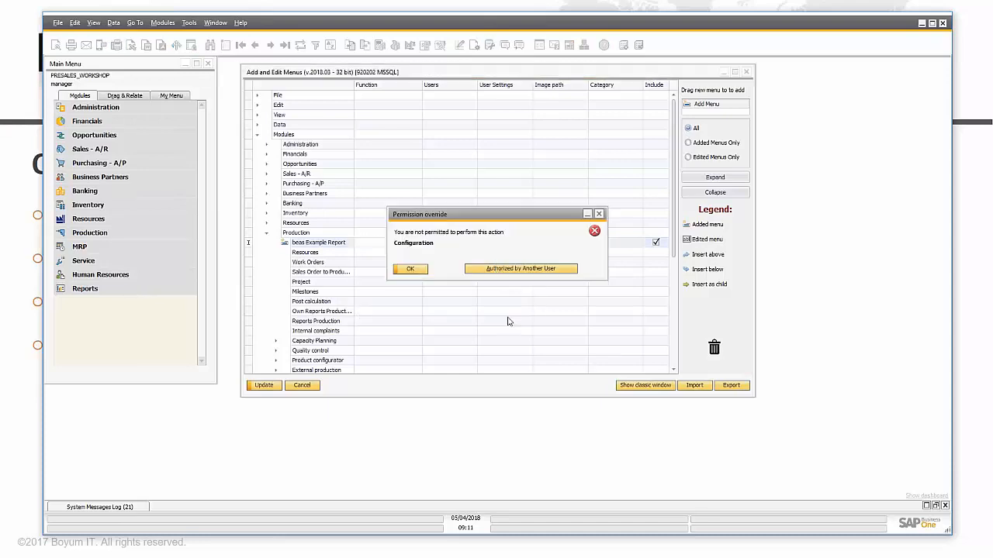
left_click(500, 269)
type("manager")
key("Tab")
type("manager")
key("Return")
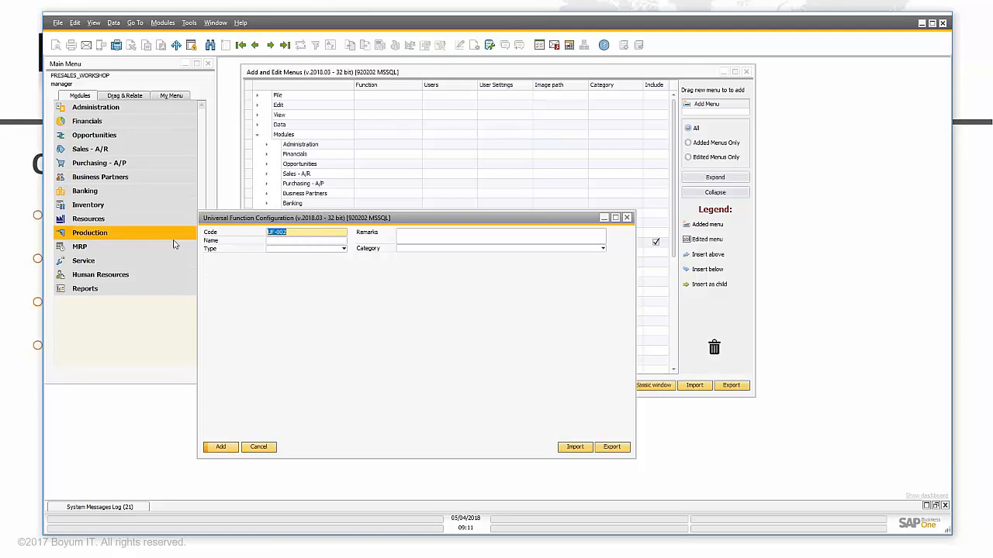
Step: Set UF-002's type to SQL Report and its name to 'SQL - beas webinar'
left_click(329, 249)
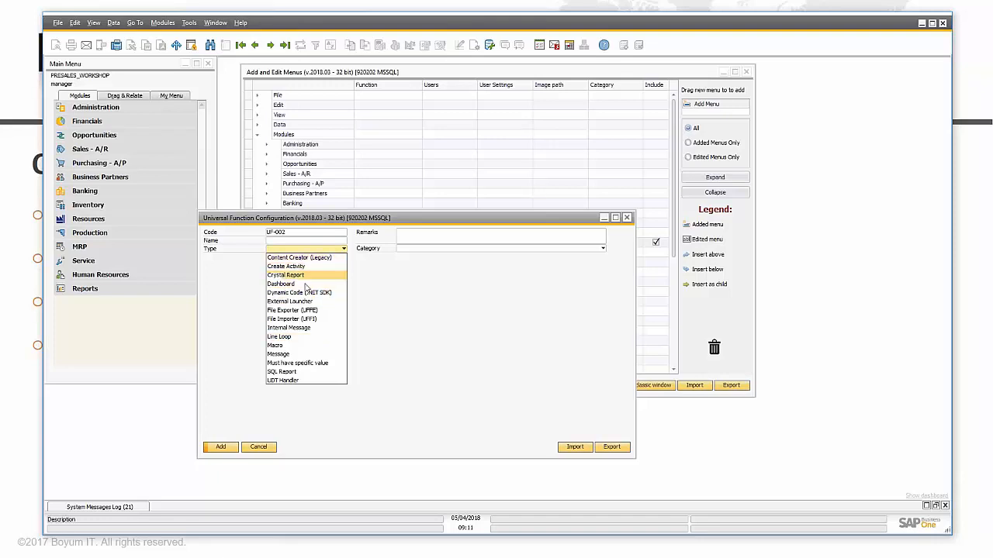
left_click(290, 374)
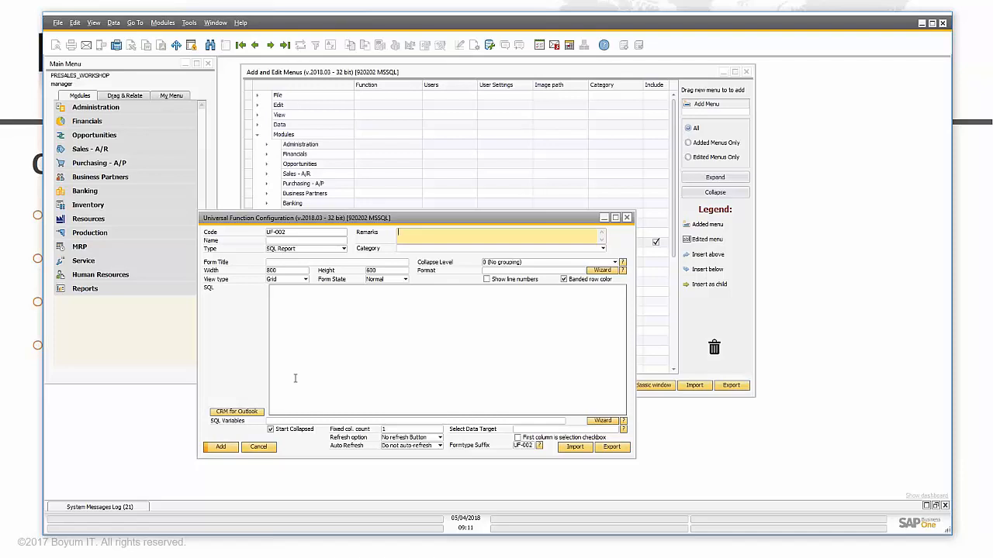
left_click(295, 241)
type("SQL")
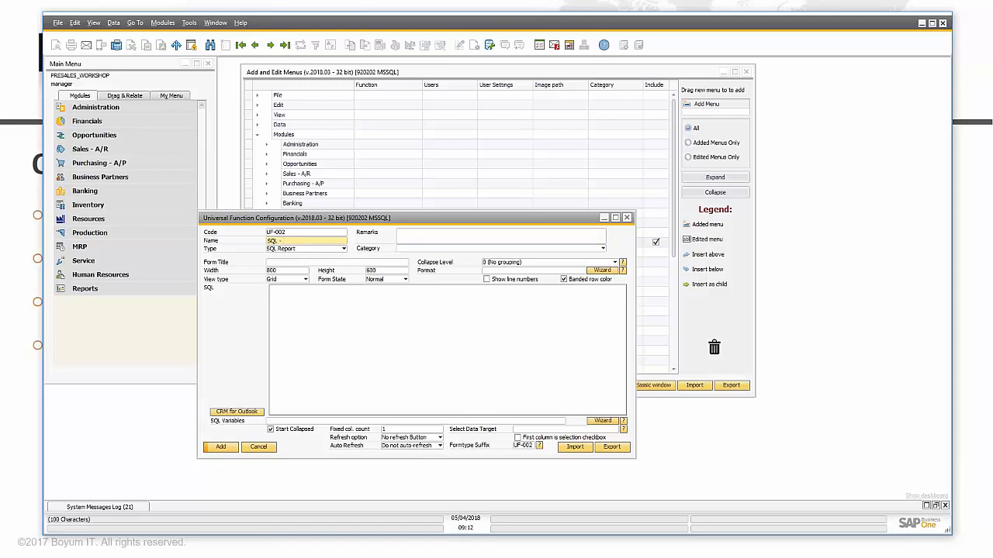
type(" - beas webinar")
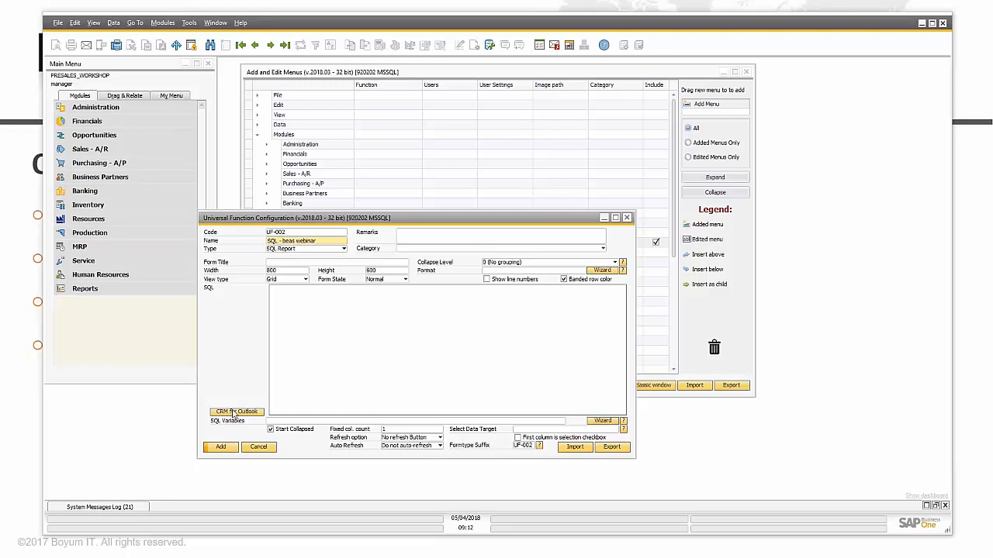
left_click(400, 343)
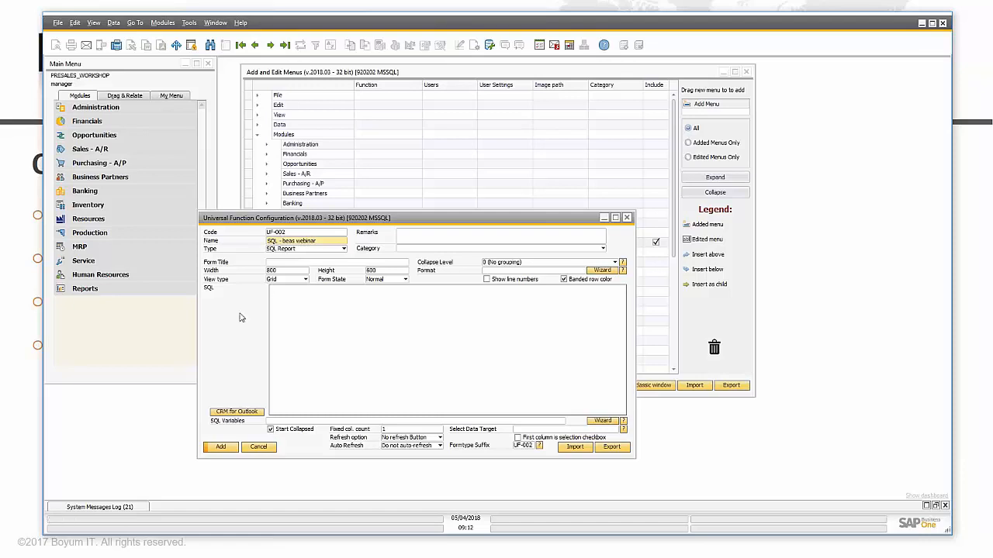
Step: Give the report form title 'beas SQL reporrt webinar', size 800 by 600, Normal state, Grid view
left_click(283, 264)
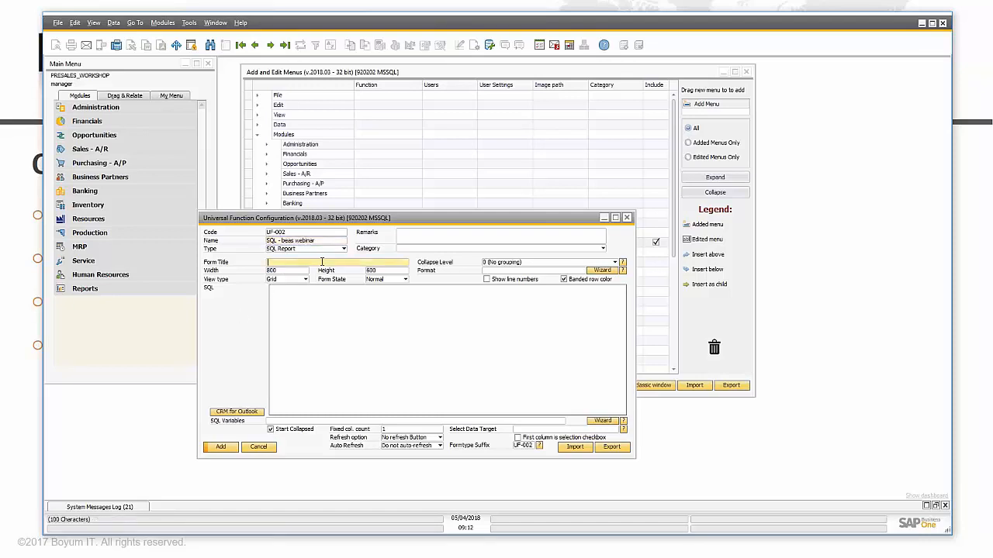
type("beas SQL reporrt webinar")
key("Tab")
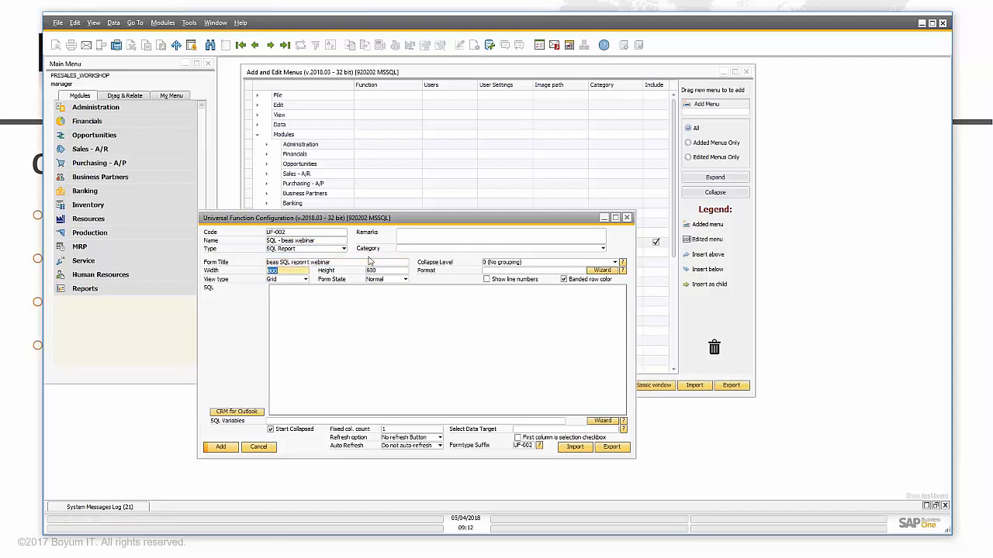
type("800")
key("Tab")
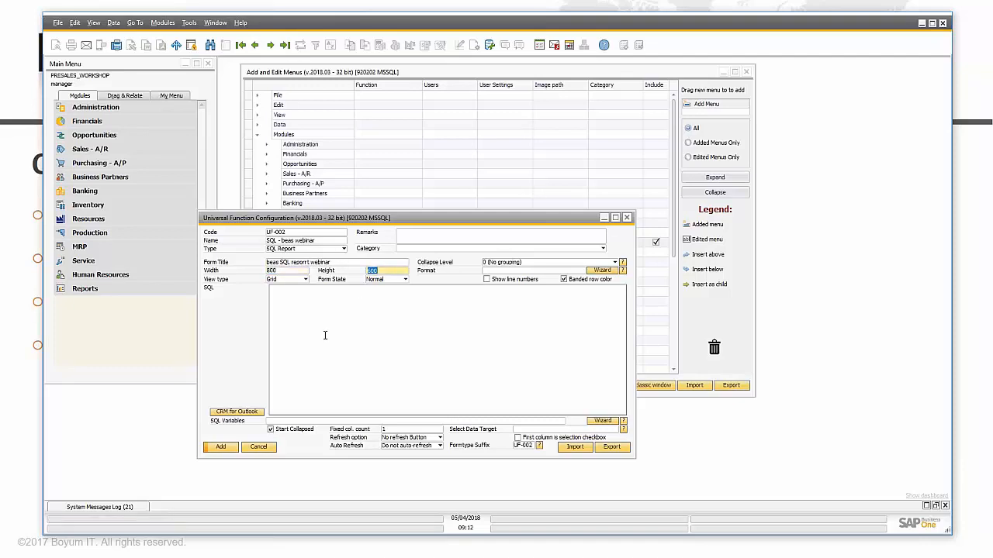
left_click(403, 280)
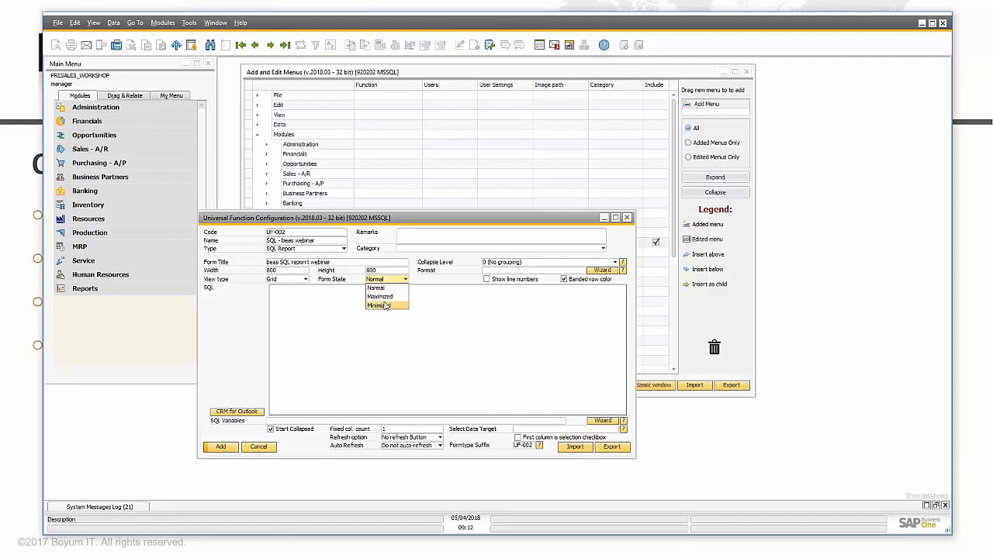
left_click(435, 279)
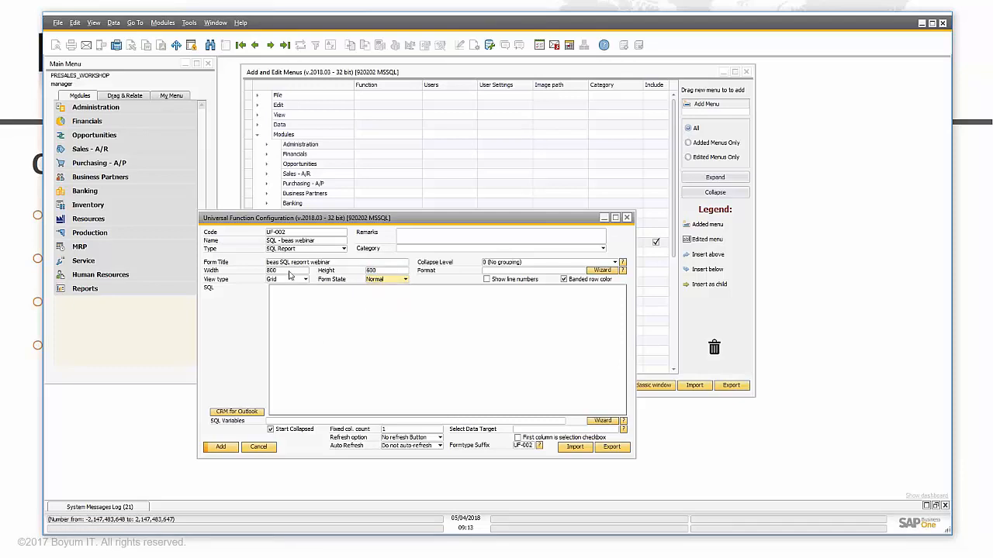
left_click(306, 282)
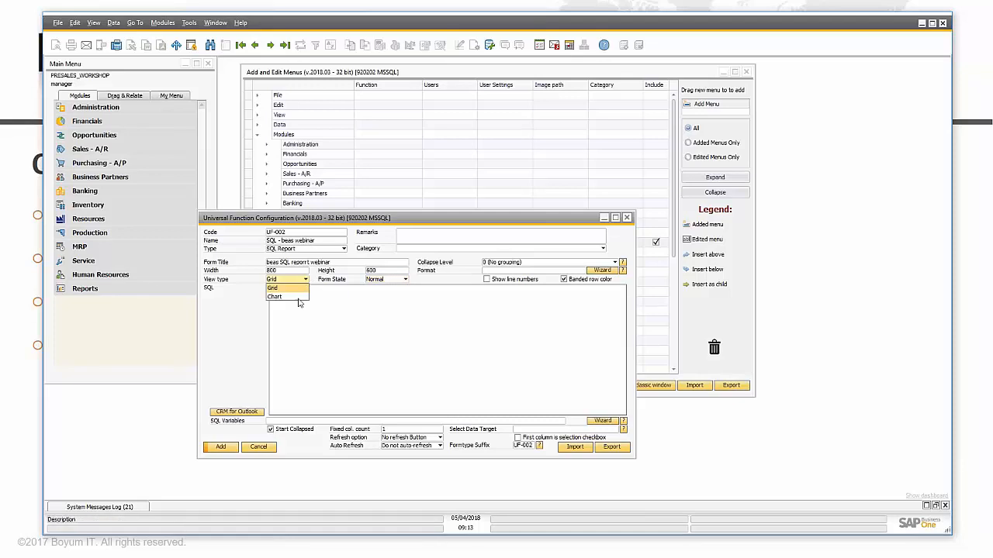
left_click(305, 285)
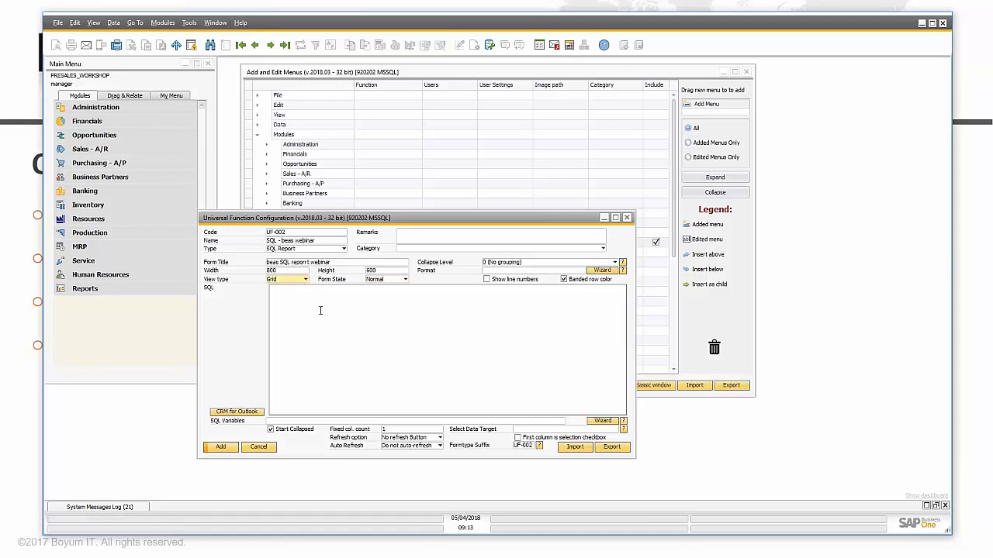
left_click(304, 282)
left_click(303, 283)
Step: Paste the beas query into UF-002's SQL field and test-run it in Query Preview, returning six rows
key("ctrl+v")
scroll(439, 353, "up", 6)
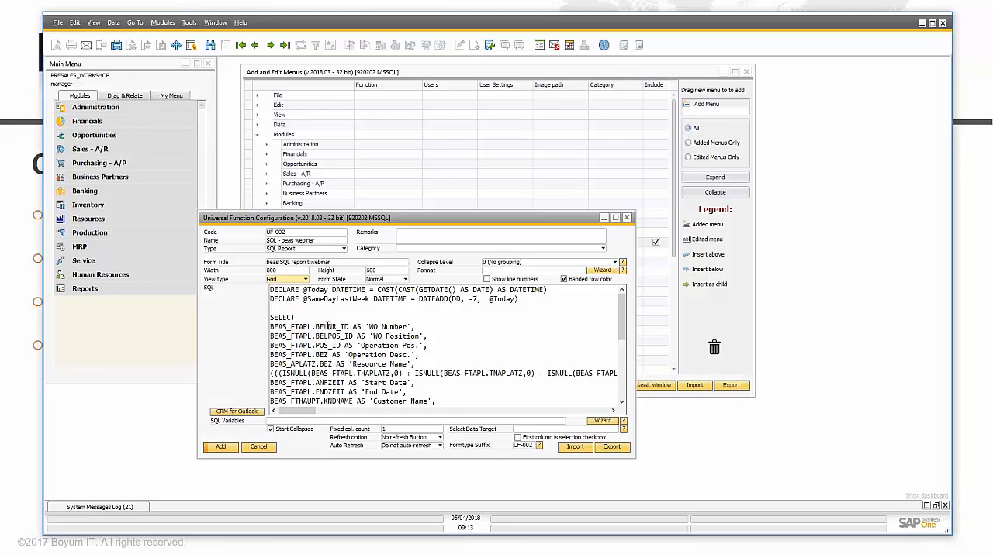
left_click(189, 22)
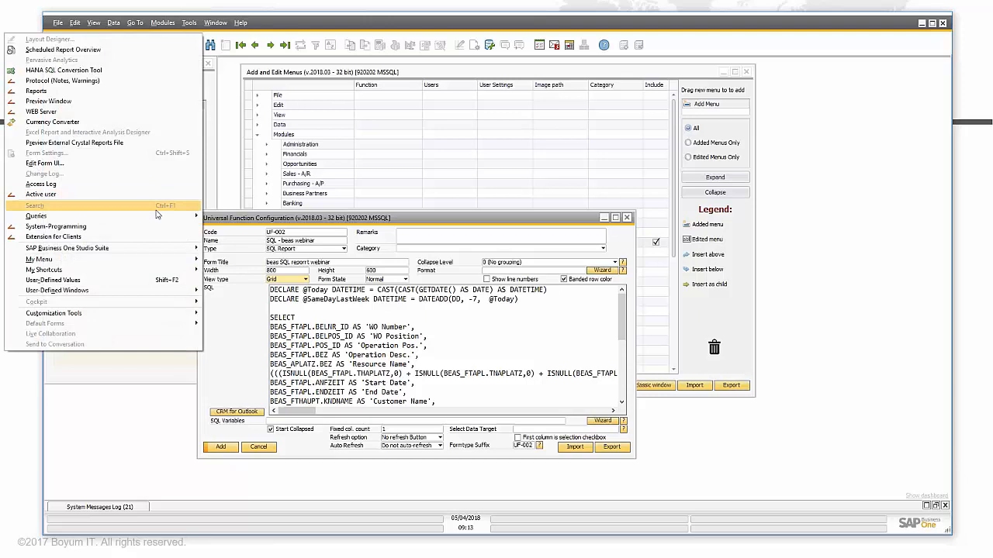
mouse_move(158, 215)
left_click(232, 225)
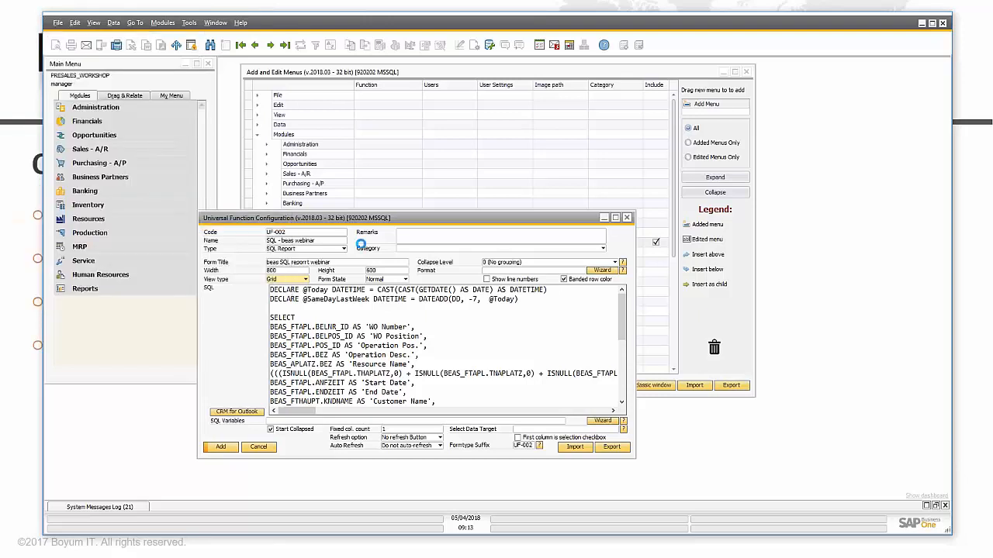
left_click(68, 295)
left_click(92, 95)
key("ctrl+a")
key("ctrl+v")
left_click(110, 262)
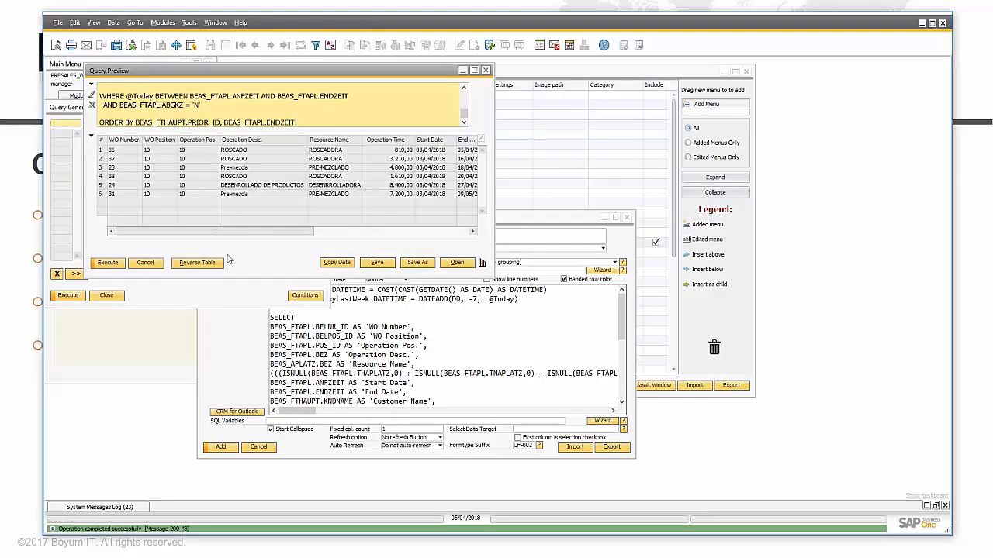
left_click(154, 263)
left_click(108, 297)
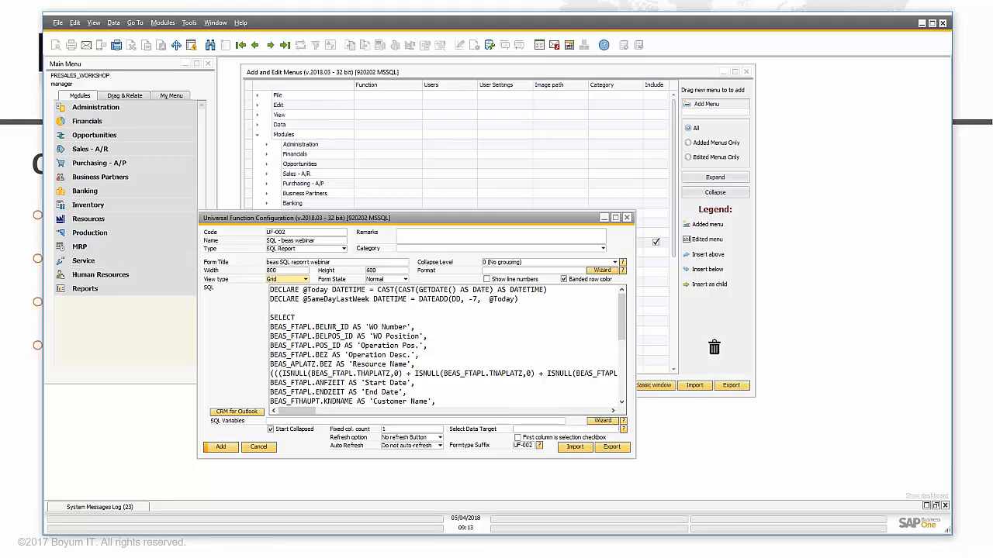
Step: Add the UF-002 function, then update and close the Add and Edit Menus editor
left_click(221, 448)
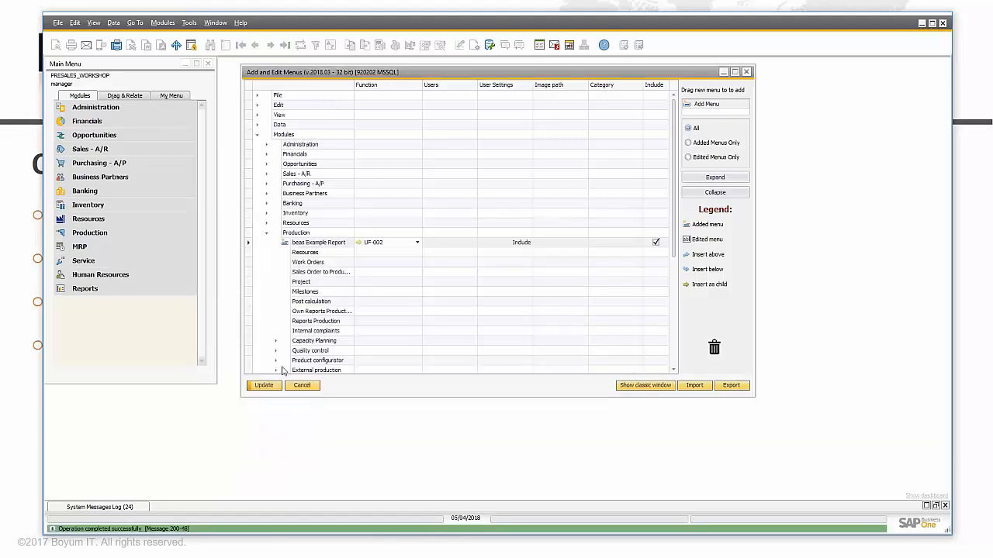
left_click(263, 385)
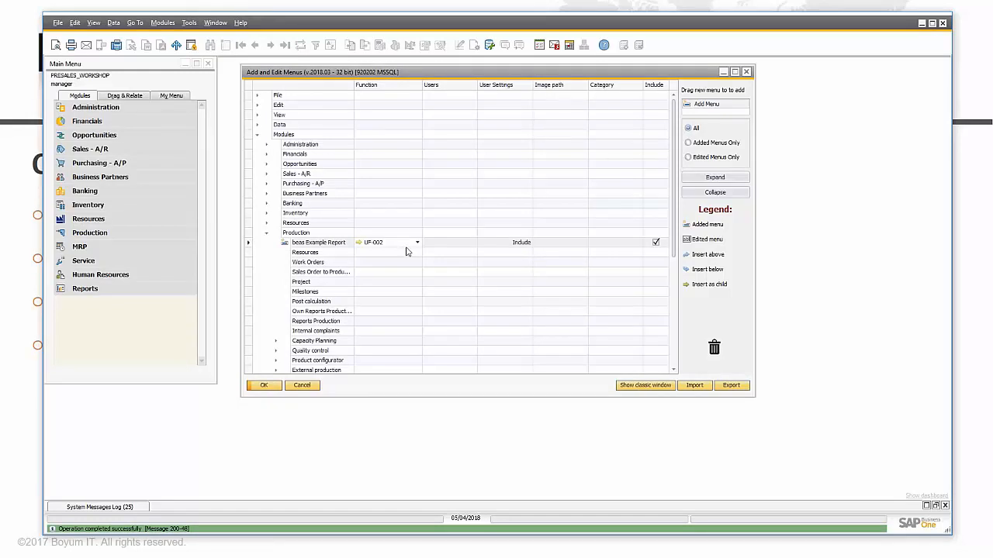
left_click(266, 385)
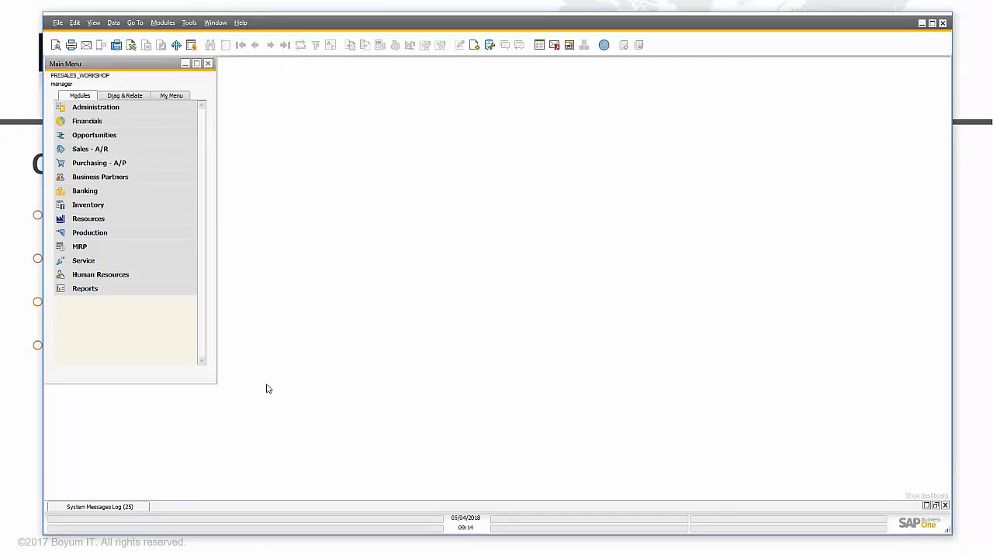
Step: Run beas Example Report from the Production module
left_click(124, 233)
scroll(111, 257, "up", 2)
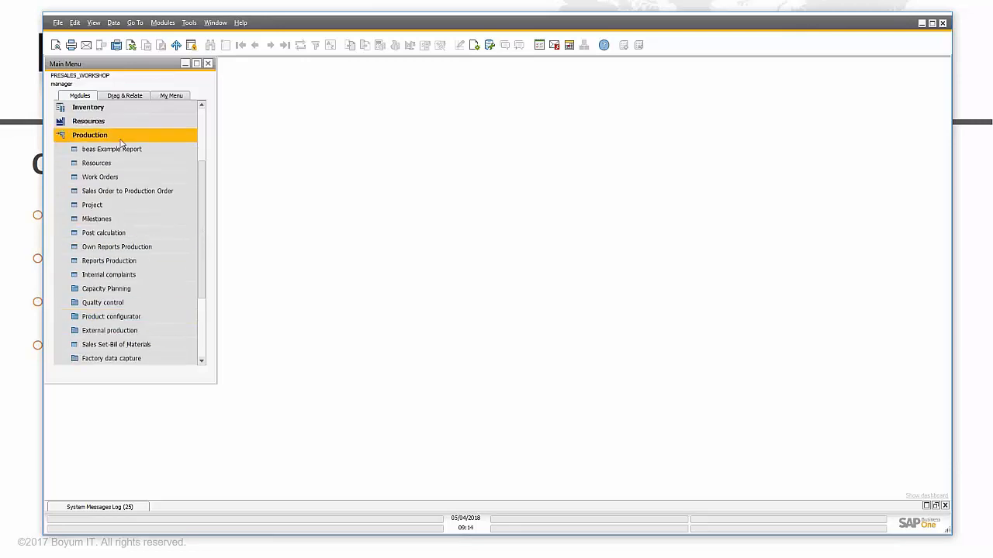
left_click(111, 150)
Step: Move the report window higher and widen it to show more columns
left_click_drag(268, 198, 404, 173)
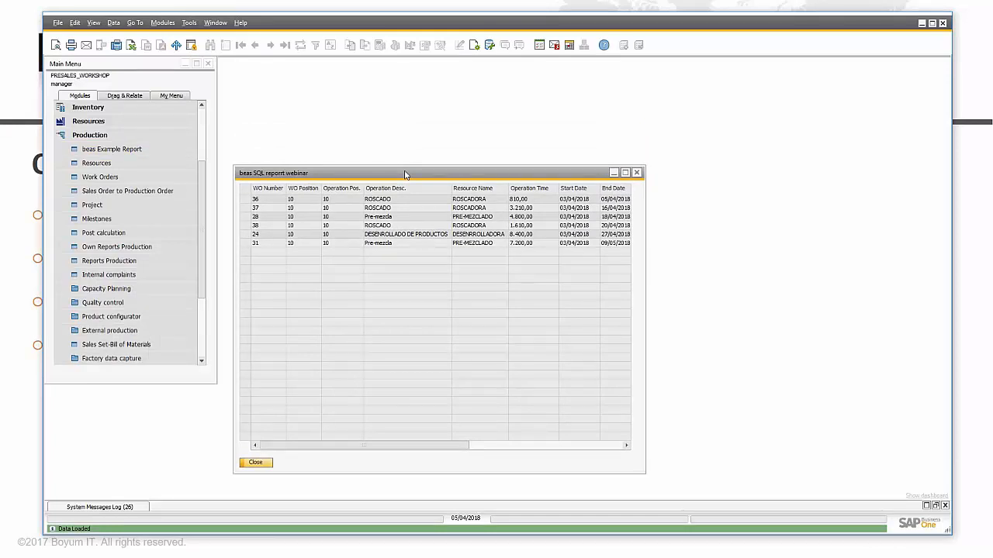
left_click_drag(380, 445, 257, 456)
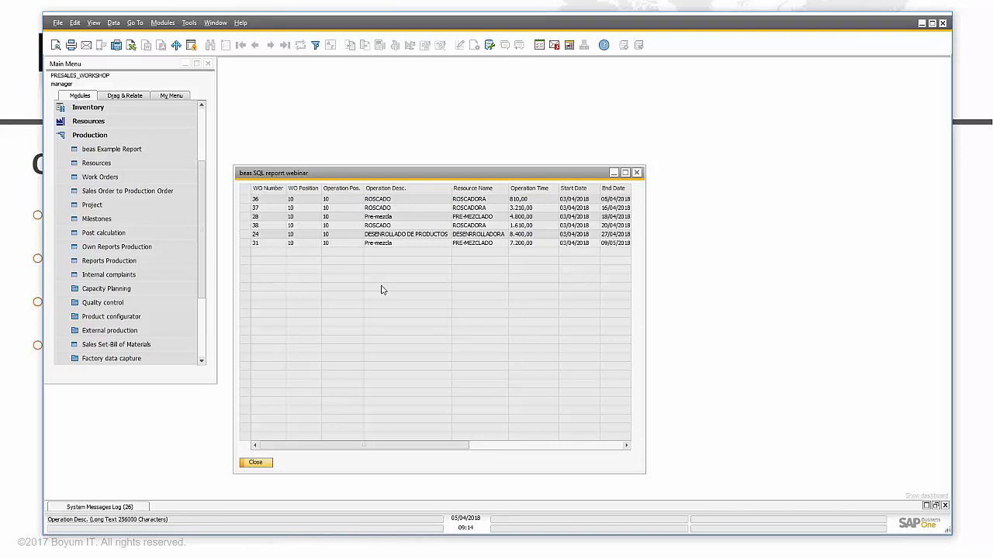
left_click_drag(405, 447, 368, 431)
mouse_move(649, 454)
left_mouse_down()
mouse_move(827, 466)
mouse_move(654, 465)
left_mouse_up()
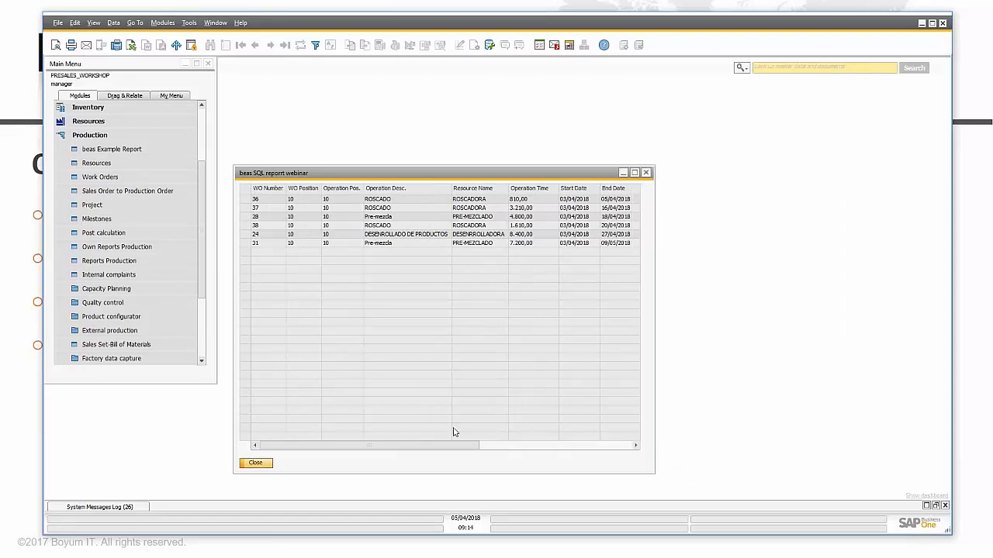
left_click_drag(323, 178, 318, 147)
Step: Open UF-002's SQL configuration from the report's context menu, authorized with another user's credentials
right_click(344, 432)
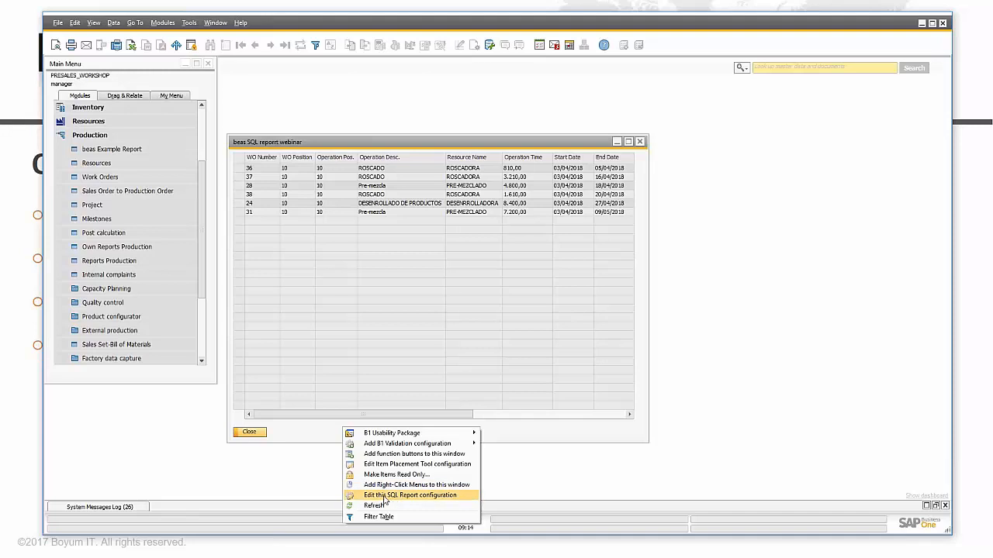
left_click(453, 497)
left_click(533, 269)
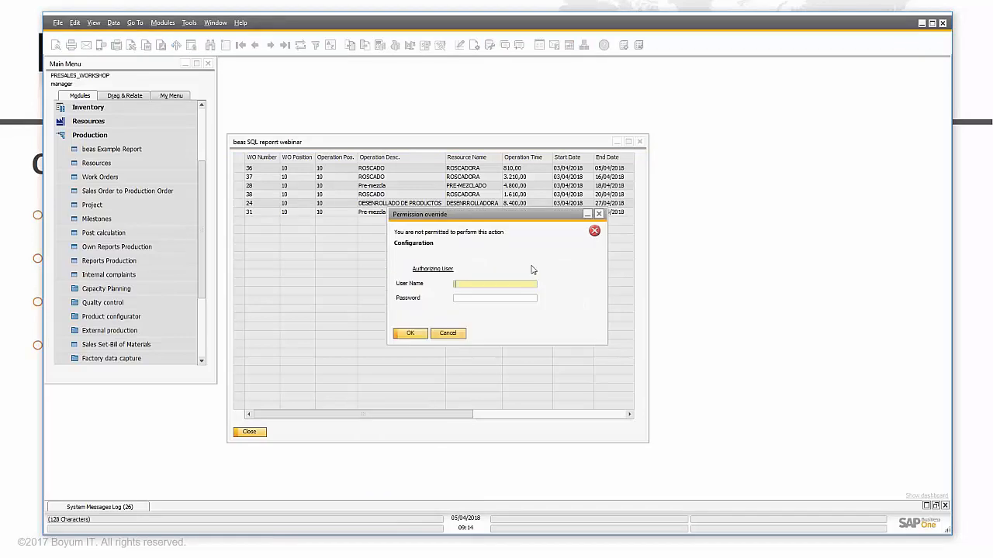
type("manager")
key("Tab")
type("***")
key("Return")
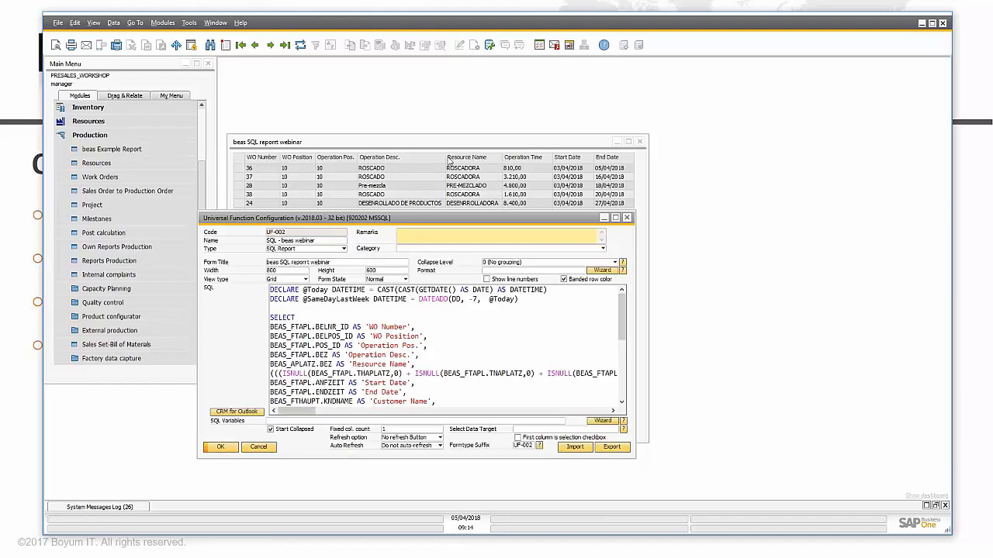
Step: Turn on Show line numbers, save the configuration, and rerun the report to see them
left_click_drag(413, 226, 604, 258)
left_click(687, 315)
key("Return")
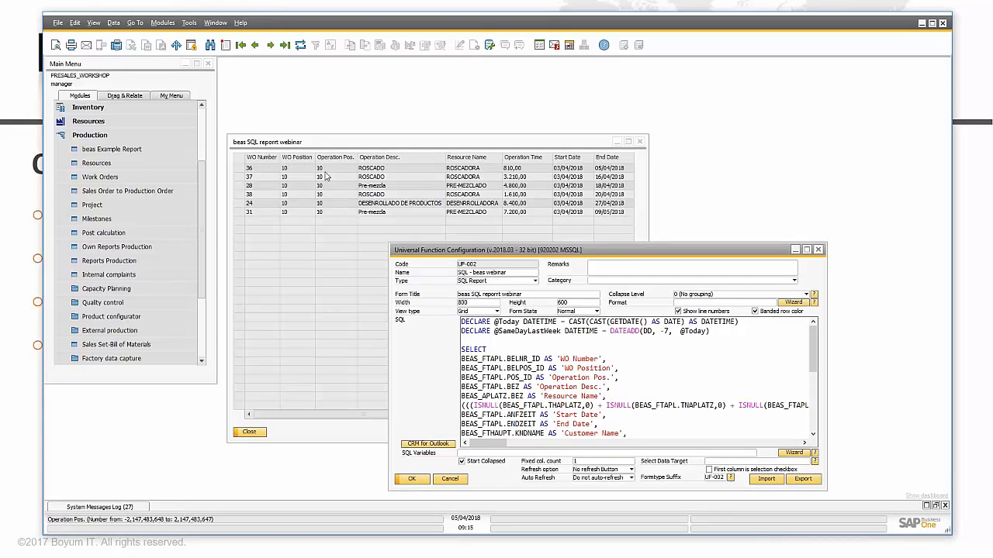
left_click(249, 431)
left_click(150, 154)
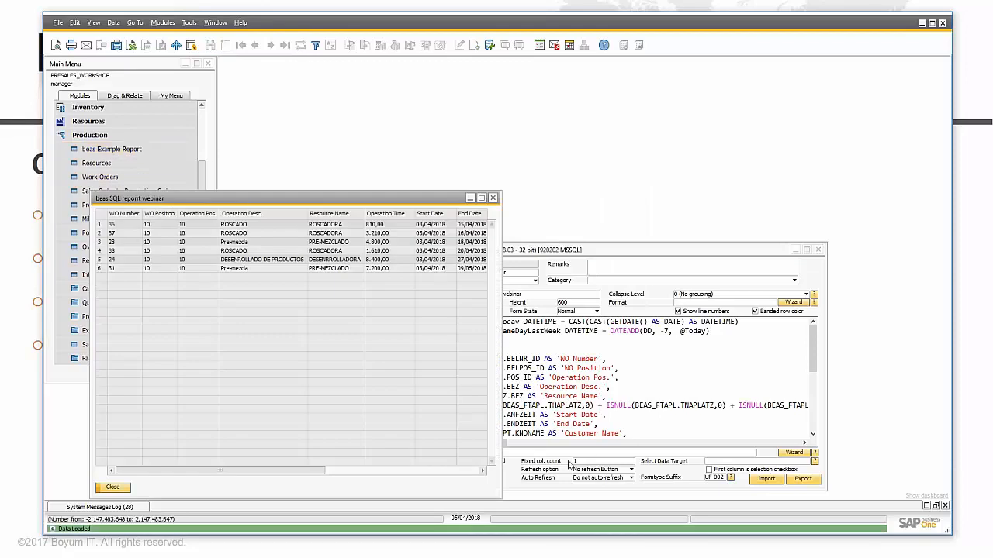
Step: Set Fixed col. count to 3, save it, and close the report window
left_click(563, 490)
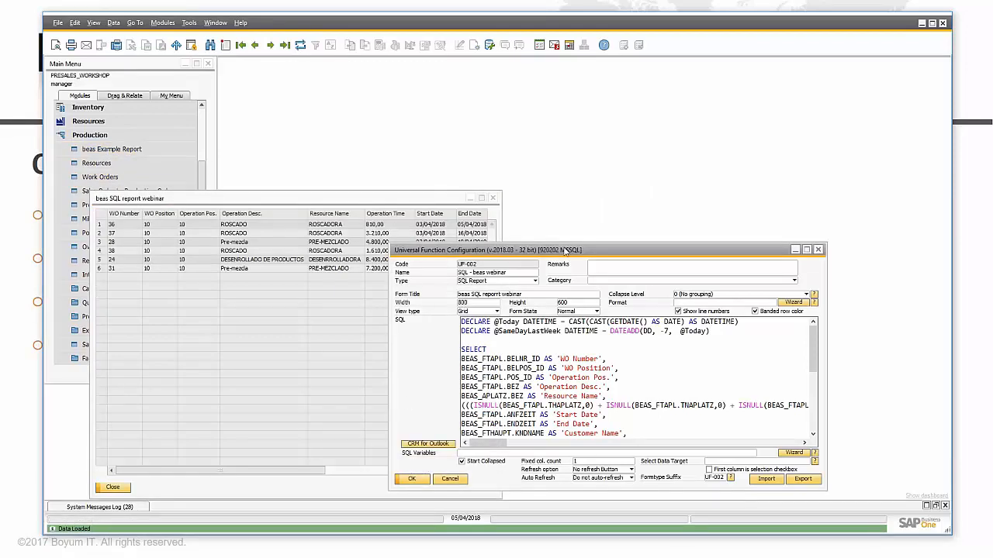
left_click_drag(279, 199, 269, 74)
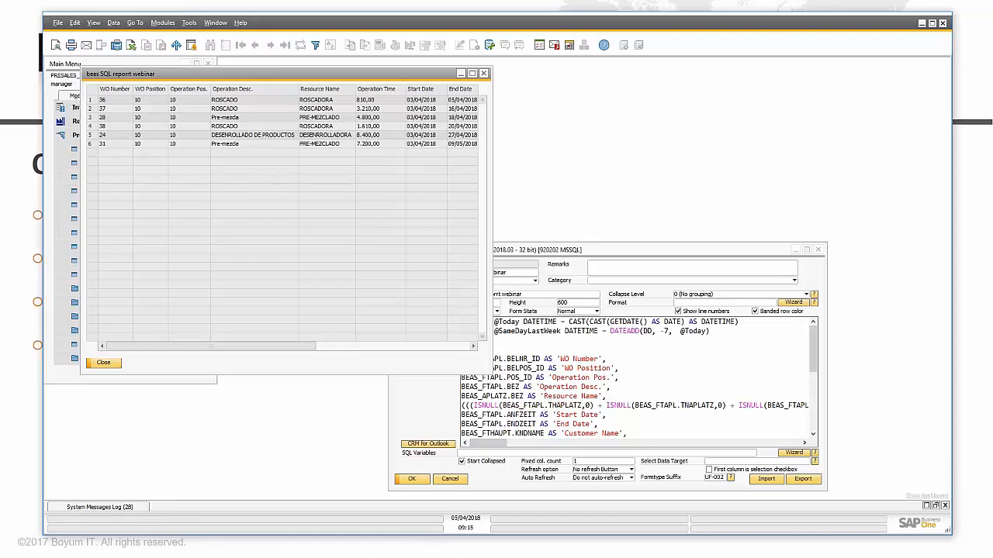
left_click(582, 470)
left_click(596, 460)
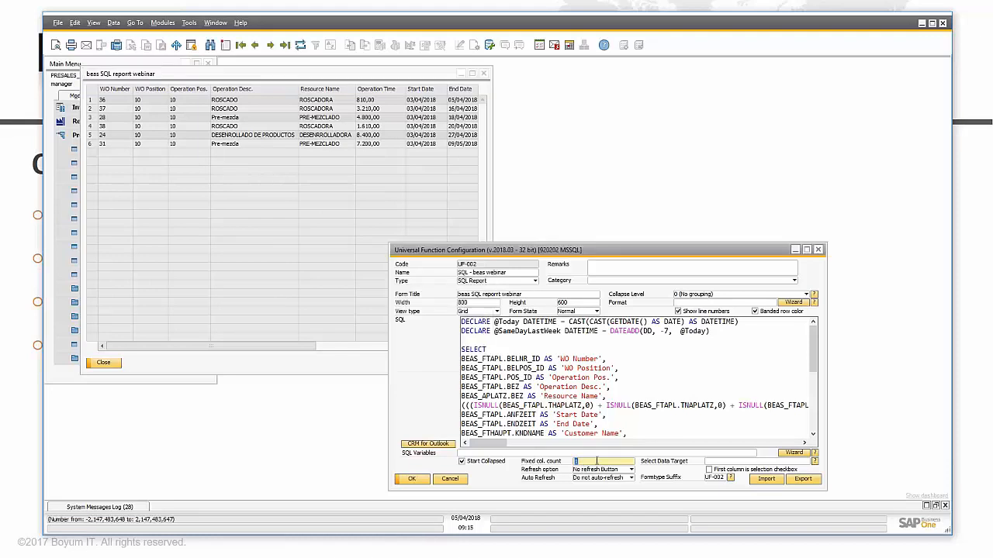
type("3")
left_click(410, 478)
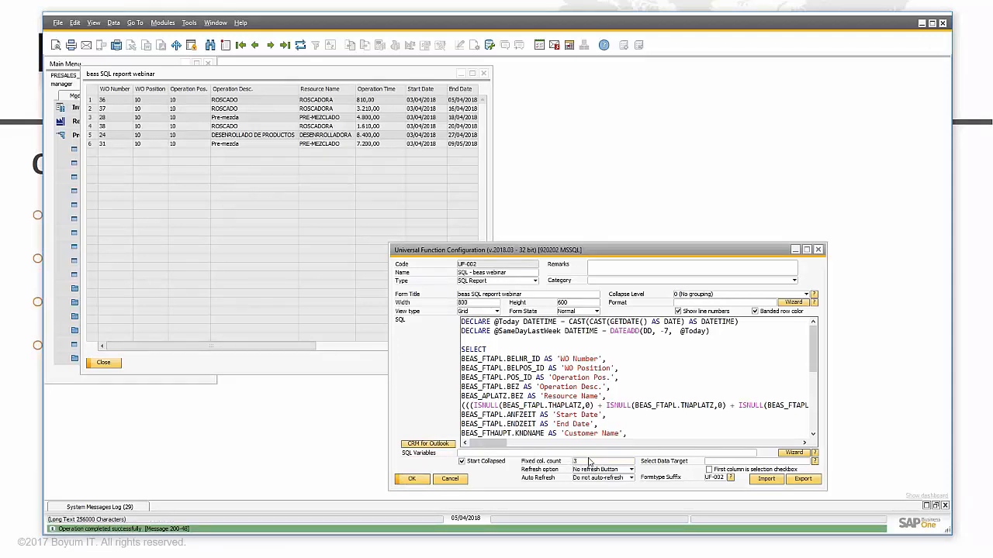
left_click(104, 362)
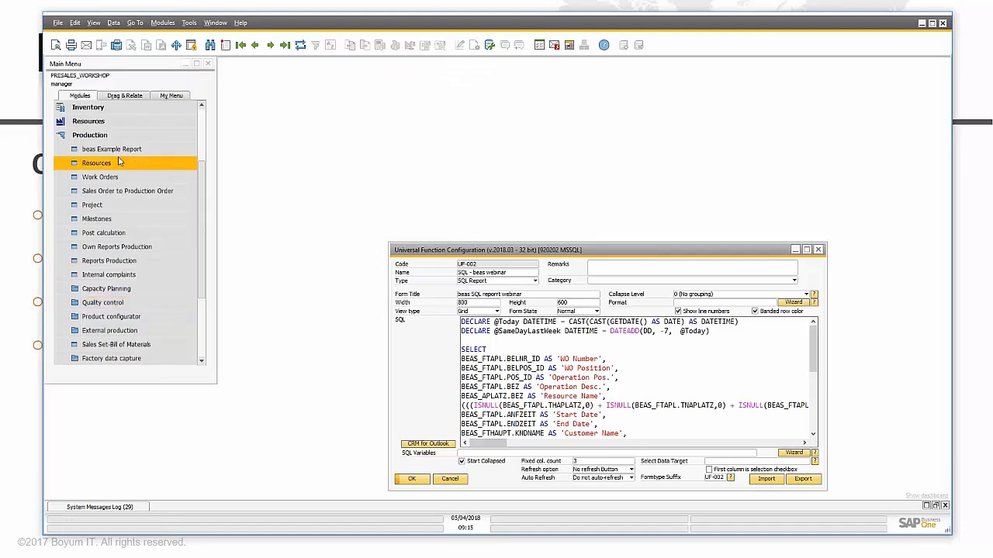
Step: Rerun beas Example Report and scroll sideways to check the first three columns stay fixed
left_click(117, 177)
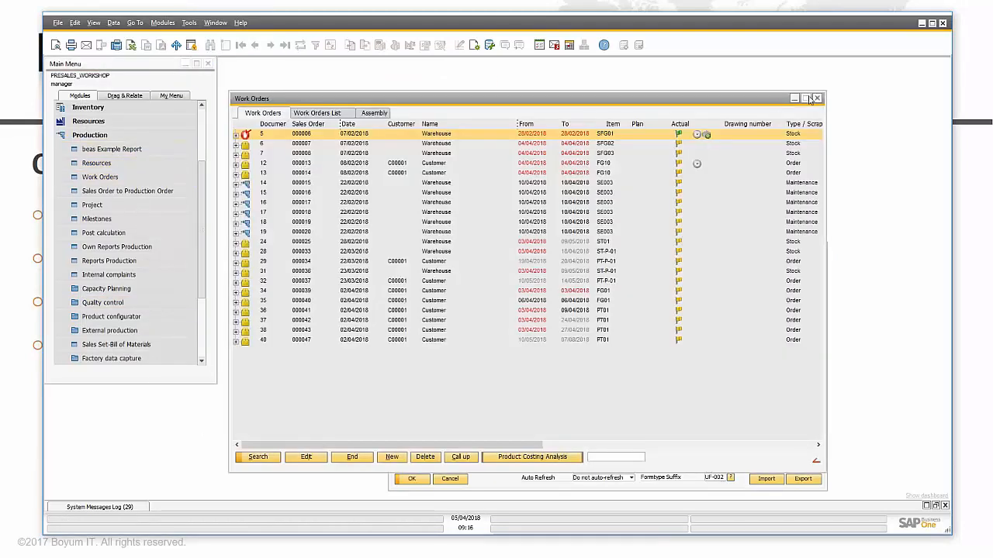
left_click(817, 97)
left_click(147, 149)
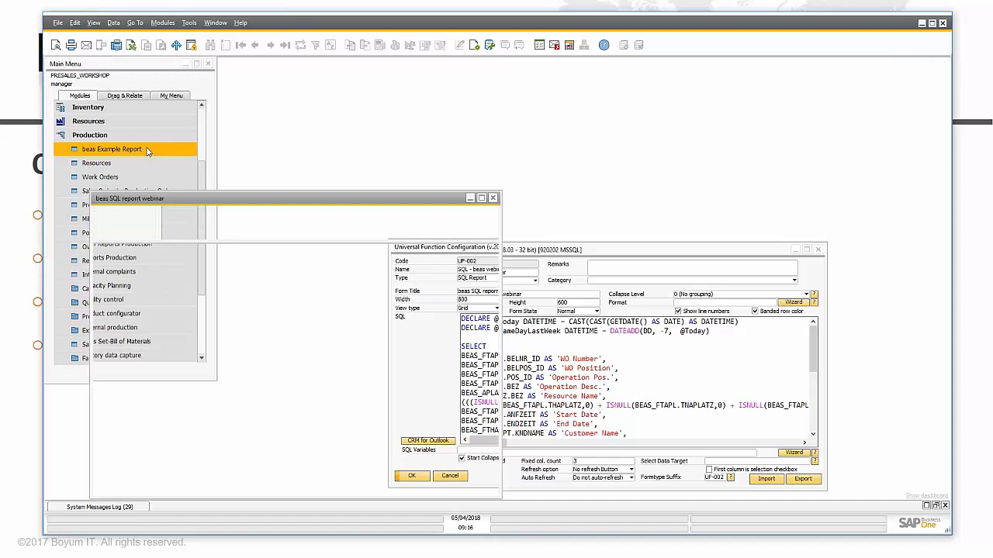
left_click_drag(232, 471, 417, 478)
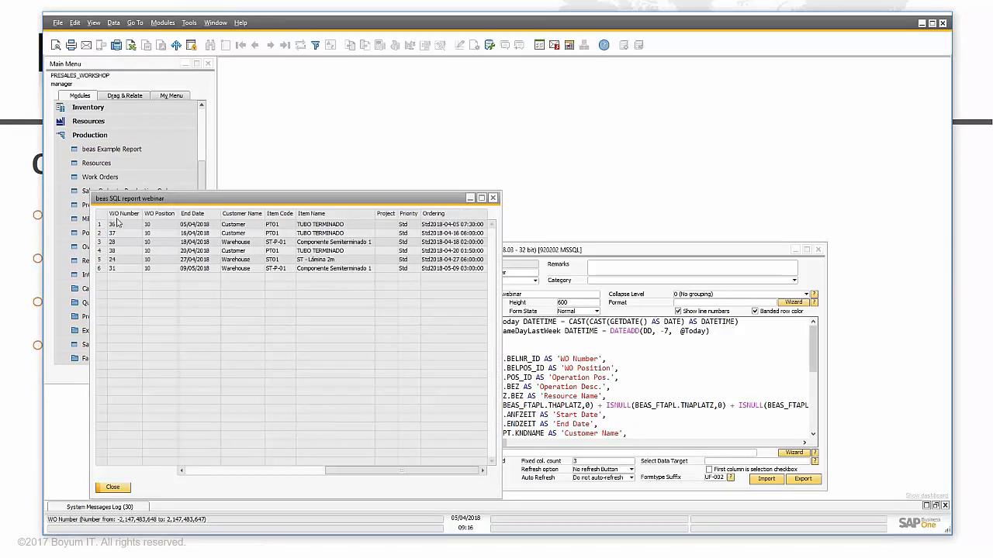
left_click_drag(352, 473, 225, 469)
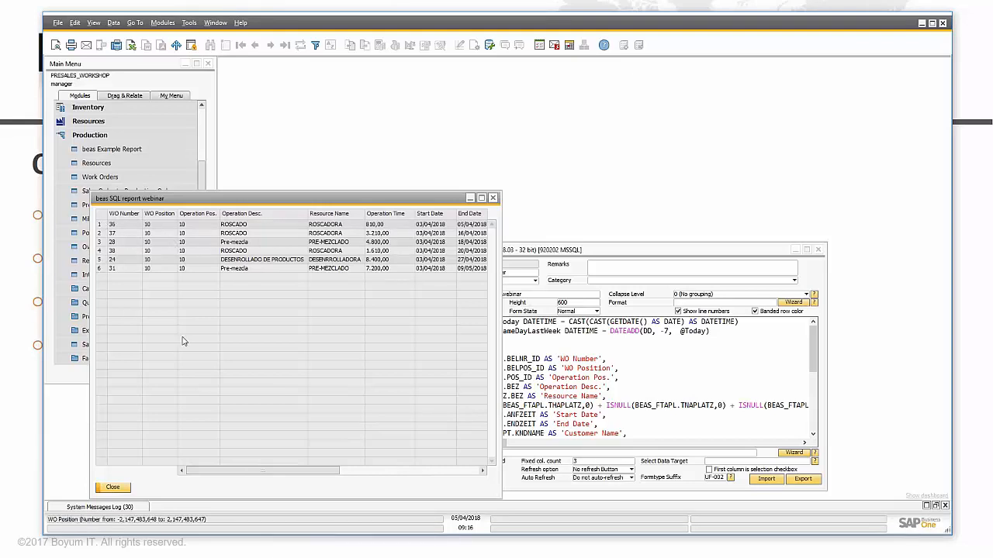
left_click_drag(221, 477, 169, 475)
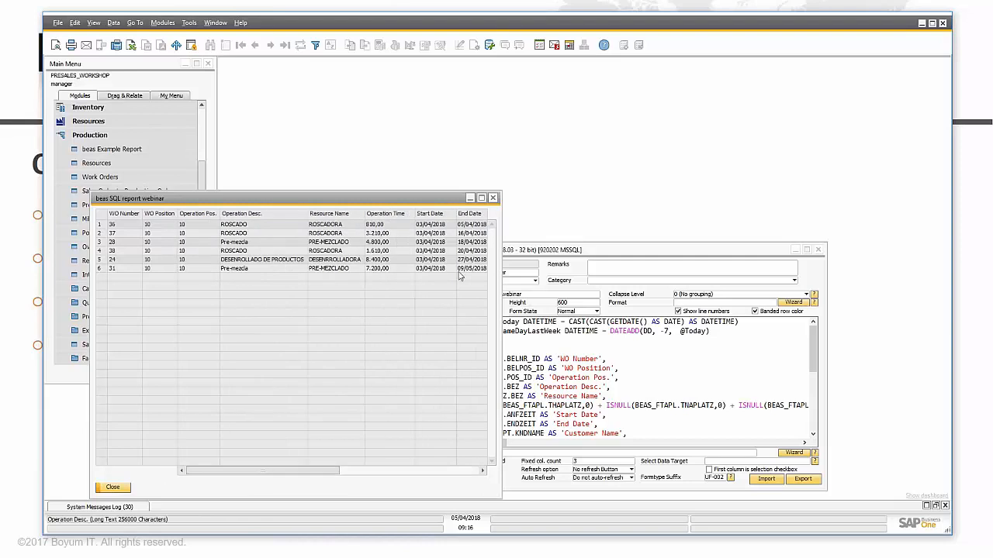
left_click(538, 253)
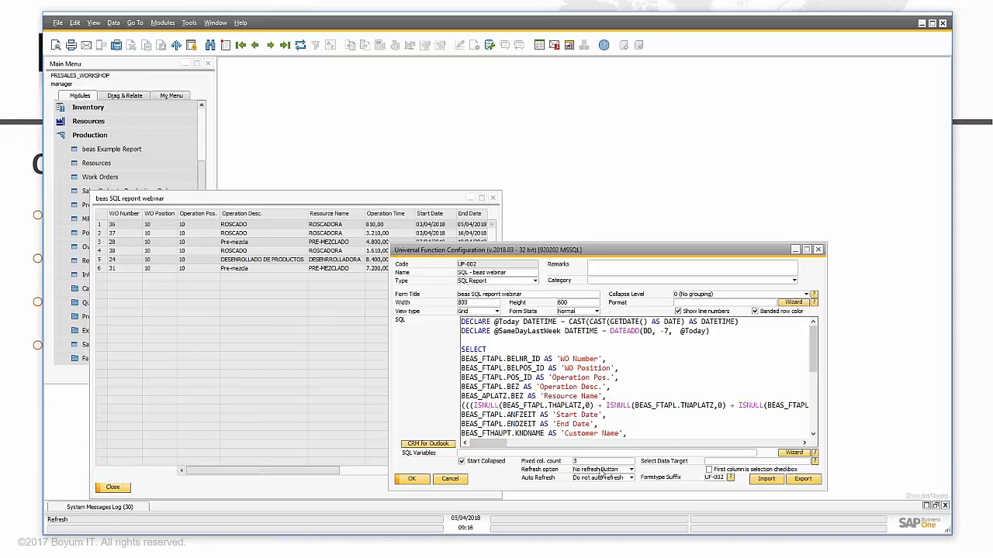
Step: Keep Refresh option at 'No refresh Button' and Auto Refresh at 'Do not auto-refresh', then open the Format Wizard
left_click_drag(208, 192, 192, 99)
left_click(537, 489)
left_click(629, 470)
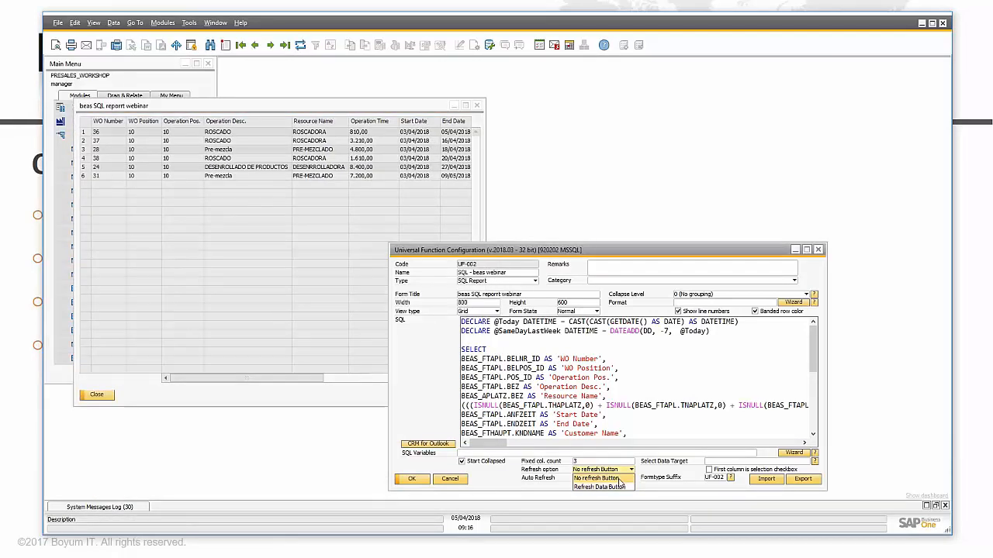
left_click(546, 478)
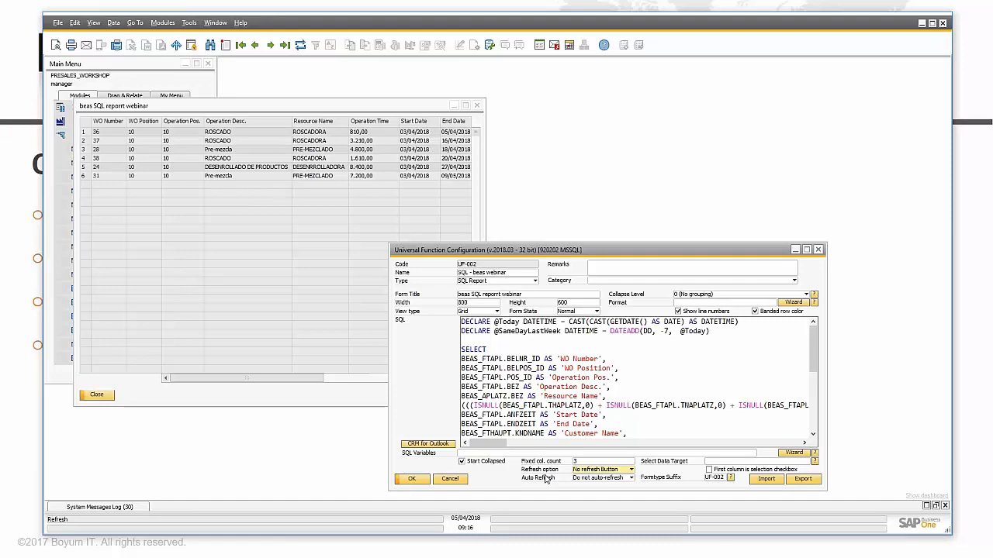
left_click(625, 481)
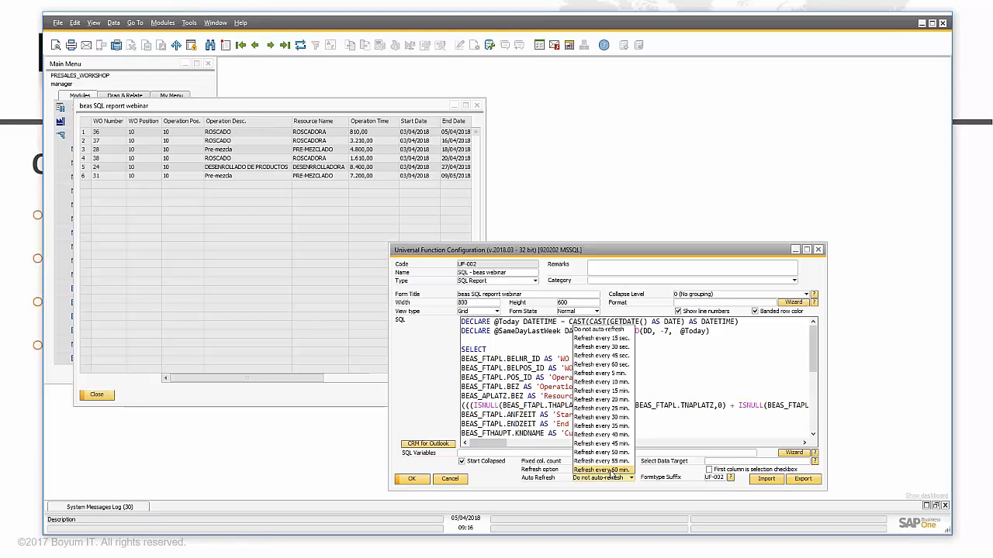
left_click(533, 481)
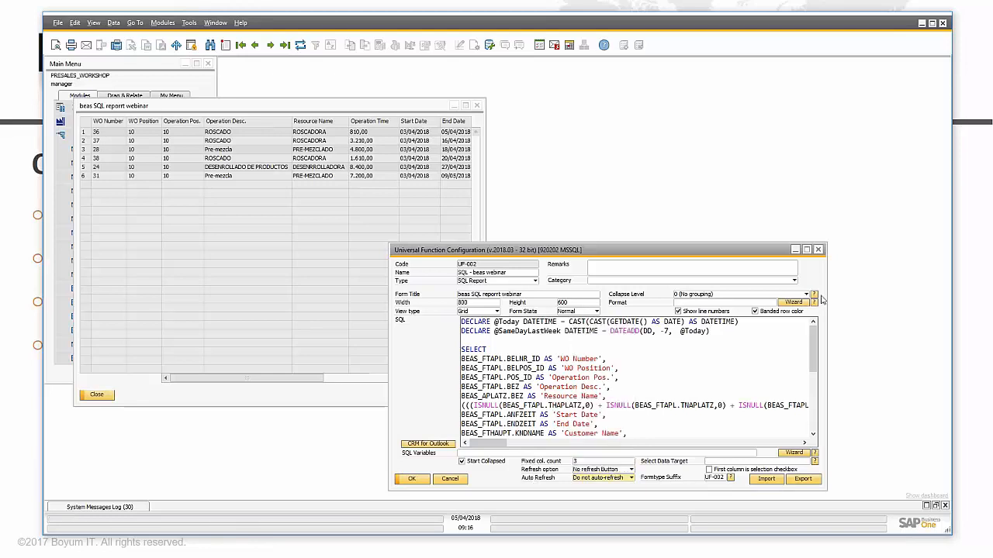
left_click(795, 303)
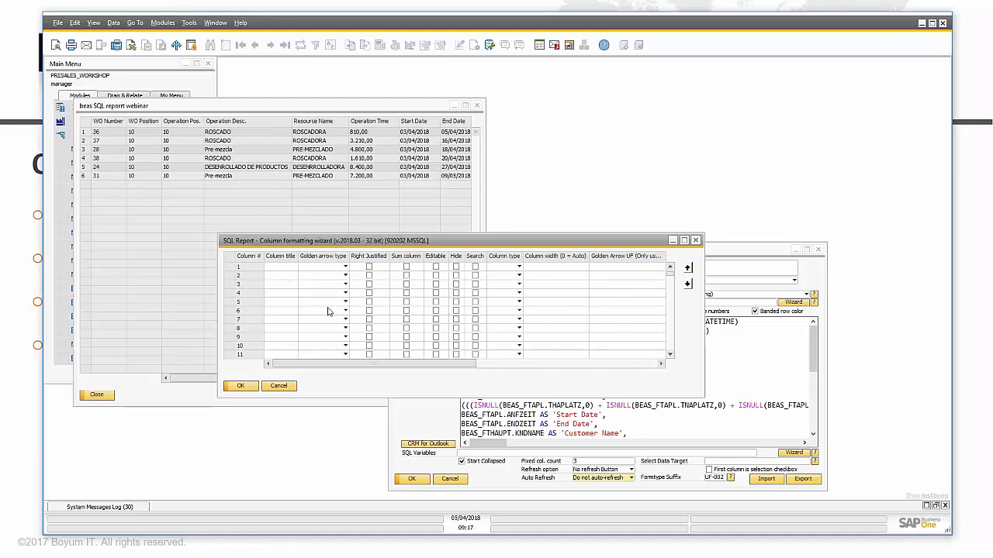
Step: Arrange the column formatting grid beside the SQL query to match columns to fields
left_click(807, 297)
left_click(325, 242)
left_click(812, 348)
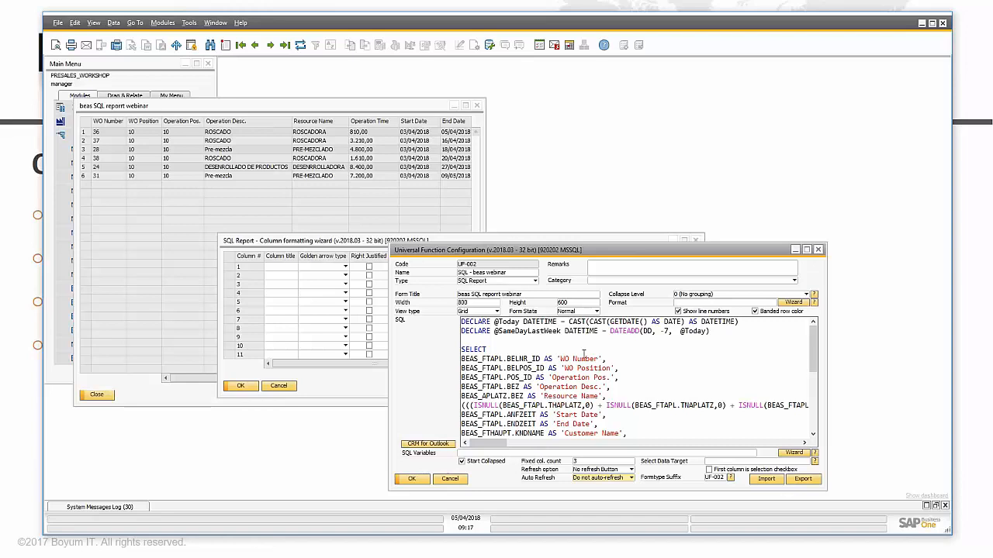
left_click(280, 267)
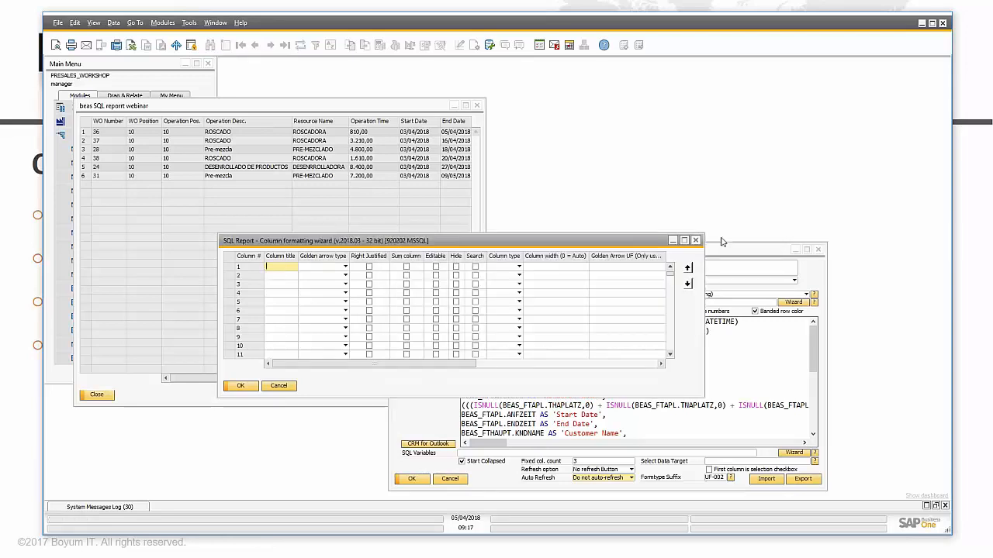
left_click(761, 261)
left_click(284, 266)
left_click_drag(310, 241, 210, 136)
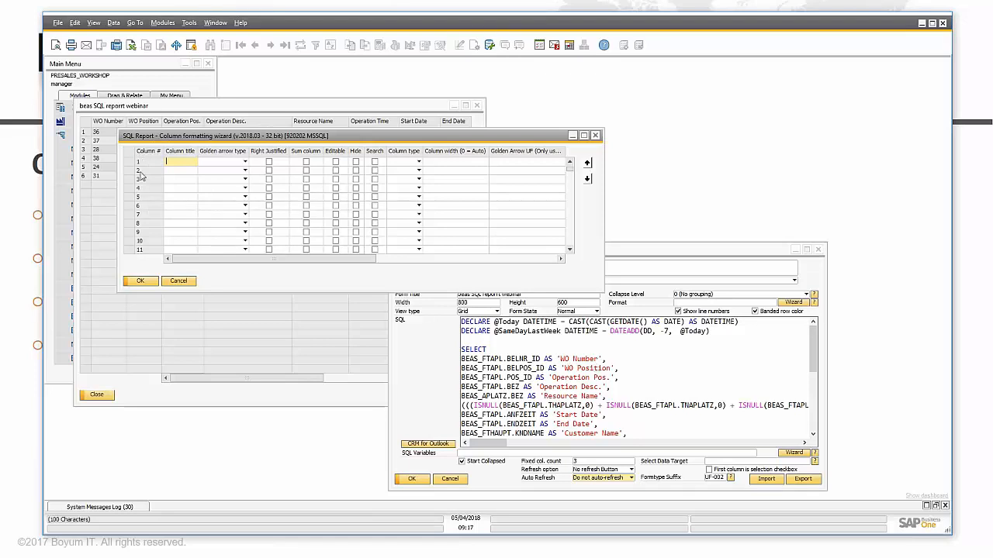
left_click(171, 171)
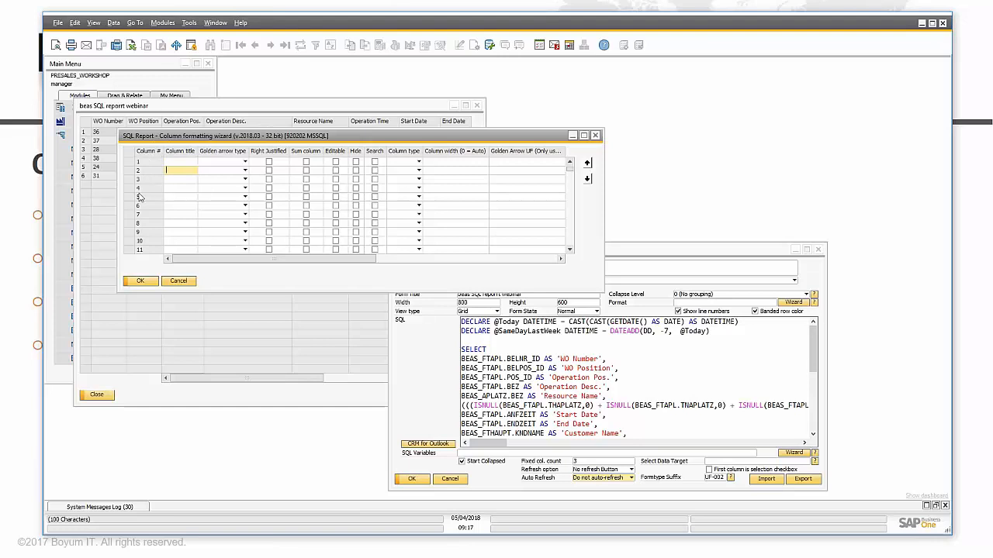
left_click(188, 161)
Step: Title column 1 'WO' and column 2 'Position'
type("WO")
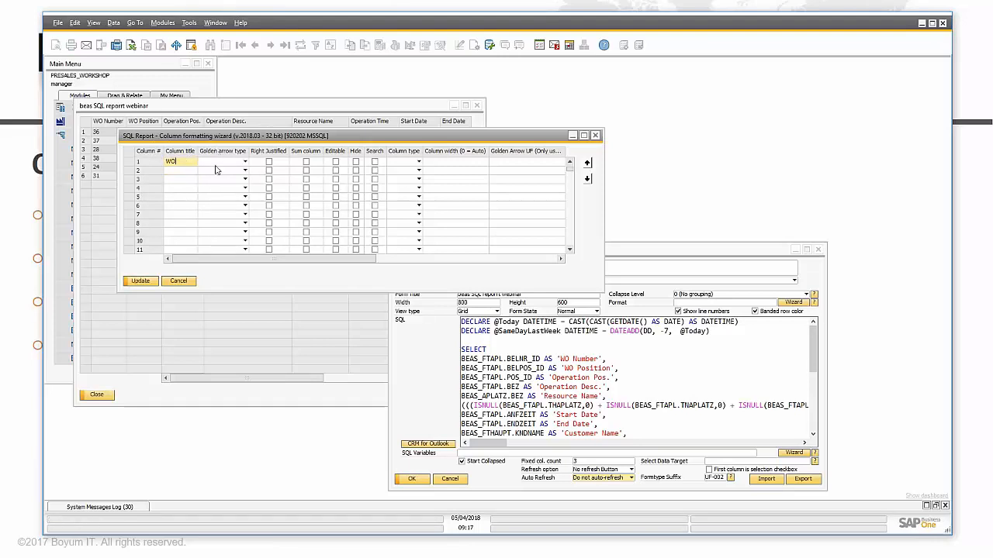
left_click(179, 170)
type("Positon")
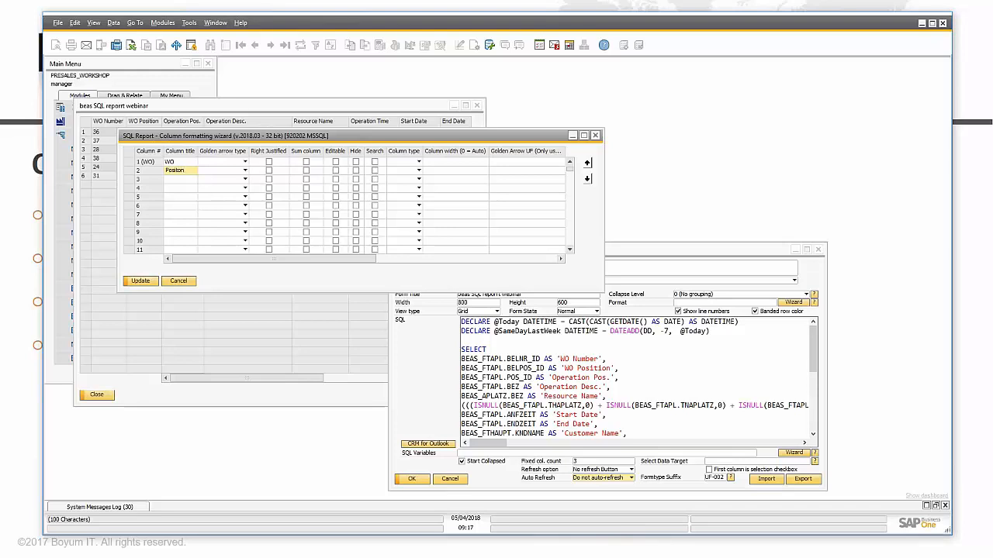
key("BackSpace")
key("BackSpace")
type("ion")
key("Tab")
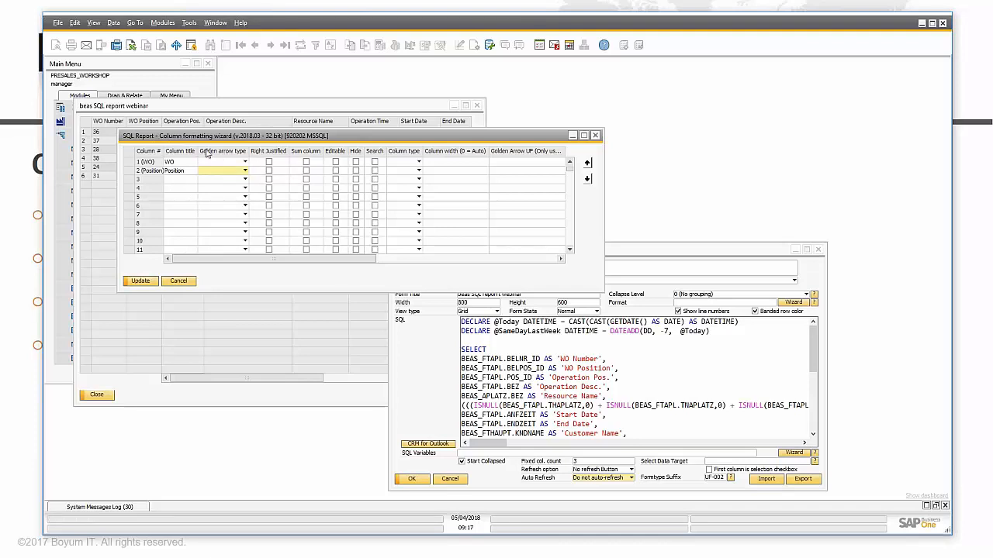
Step: Set column 1's golden arrow type to 'Beas: Work Order' and apply the formats
left_click(244, 161)
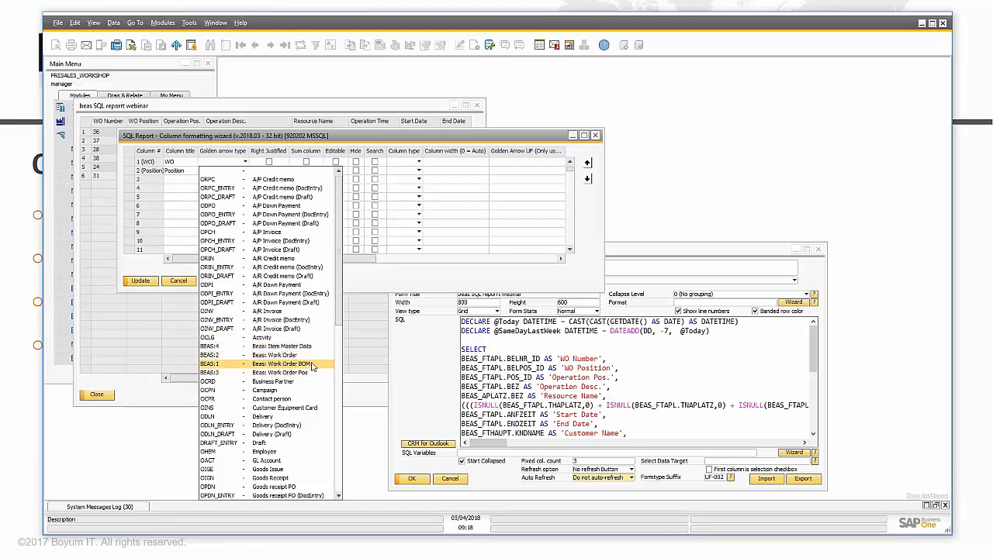
left_click(288, 356)
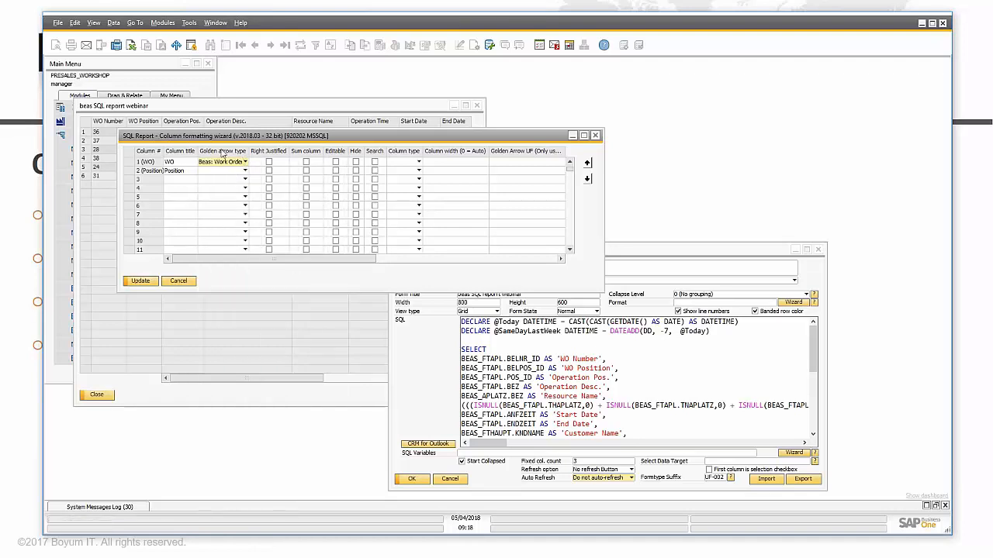
left_click(134, 280)
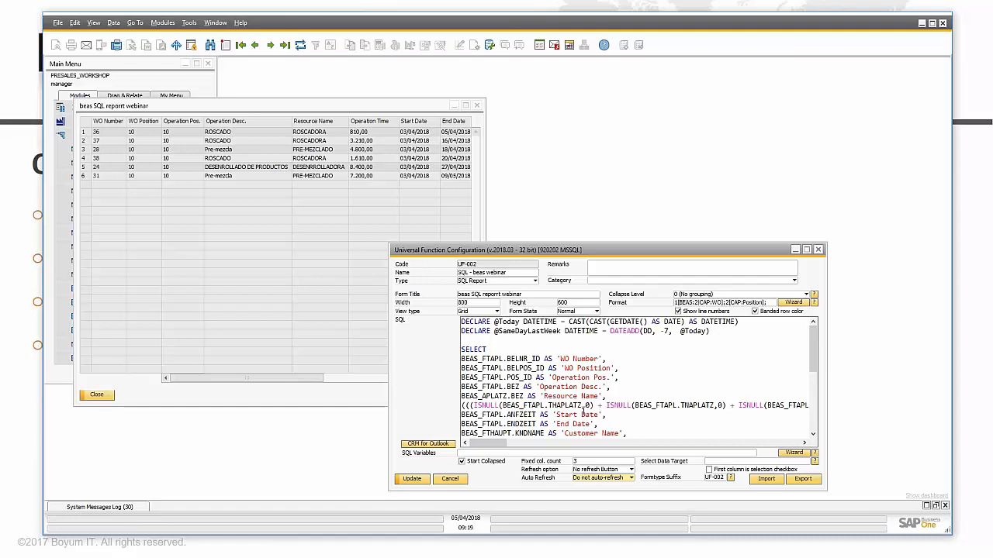
Step: Save the UF-002 configuration and rerun beas Example Report
left_click(411, 479)
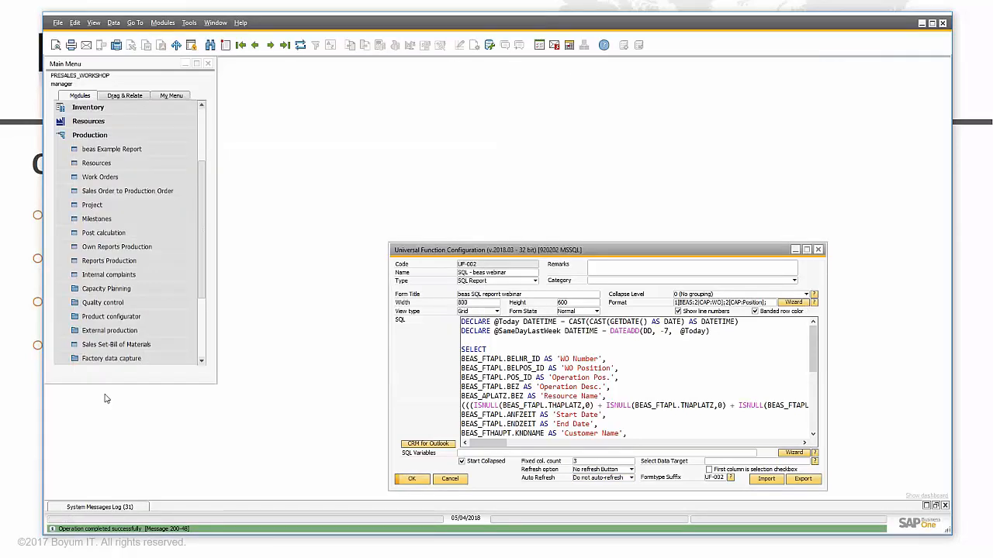
left_click(129, 180)
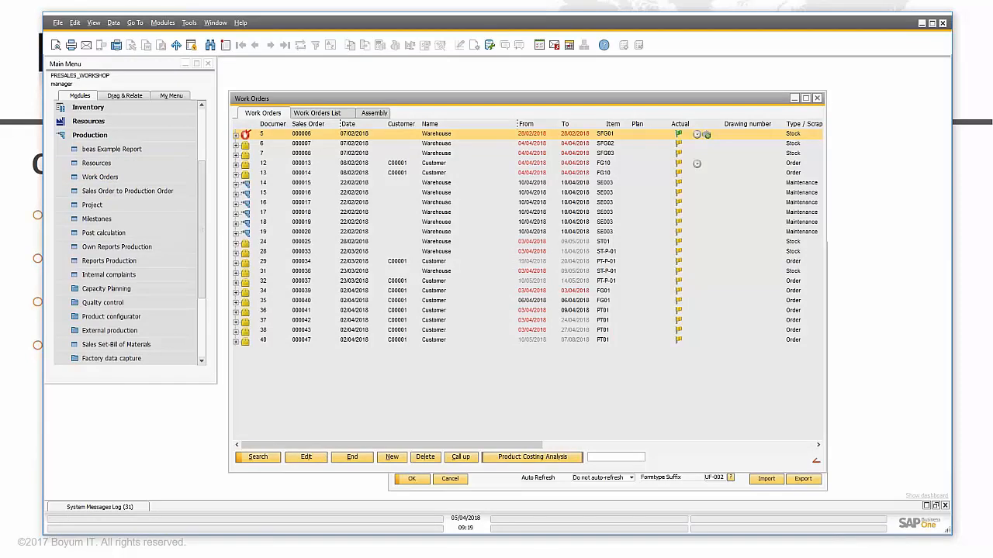
left_click(816, 99)
left_click(113, 154)
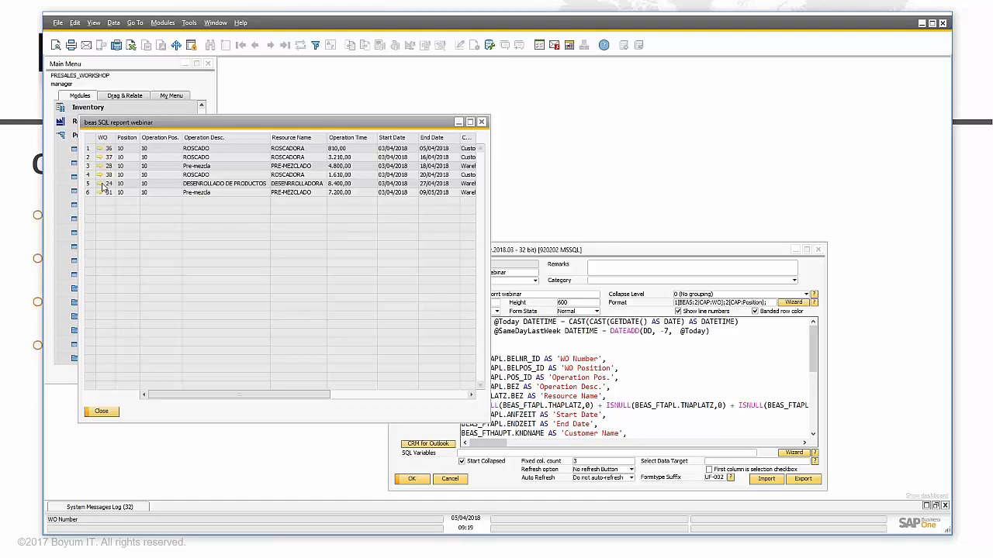
Step: Follow WO 37's golden arrow, inspect its position, material and operations, then close Work Orders
left_click(99, 157)
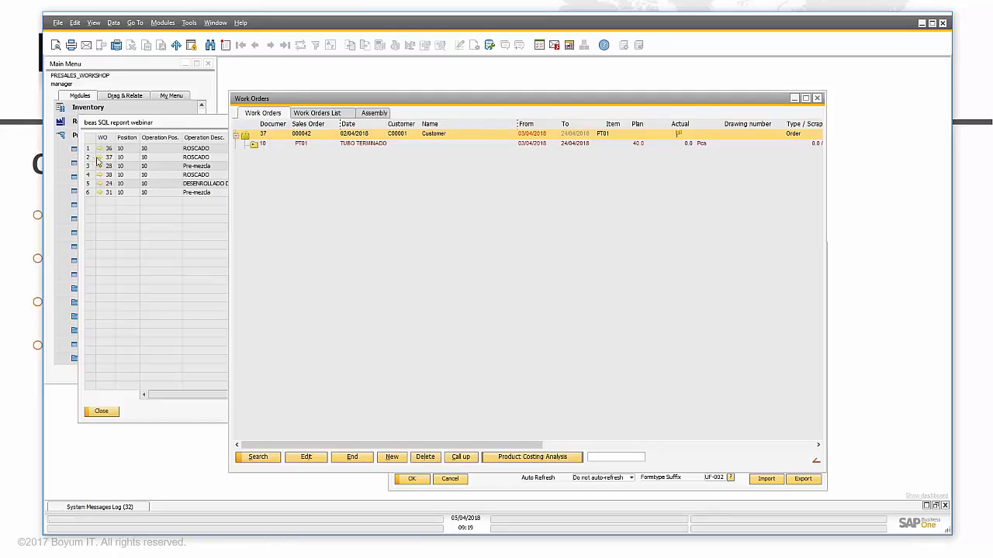
double_click(301, 136)
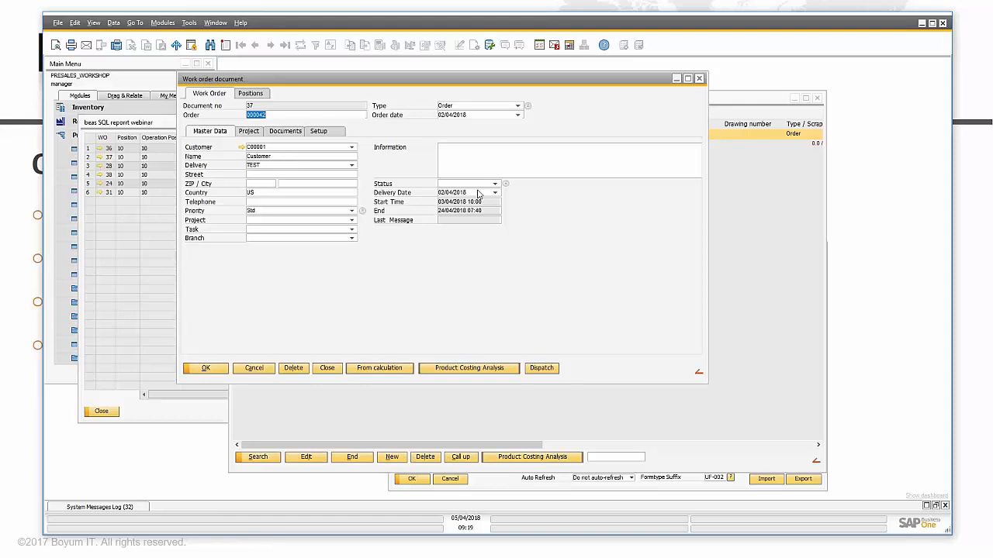
left_click(699, 78)
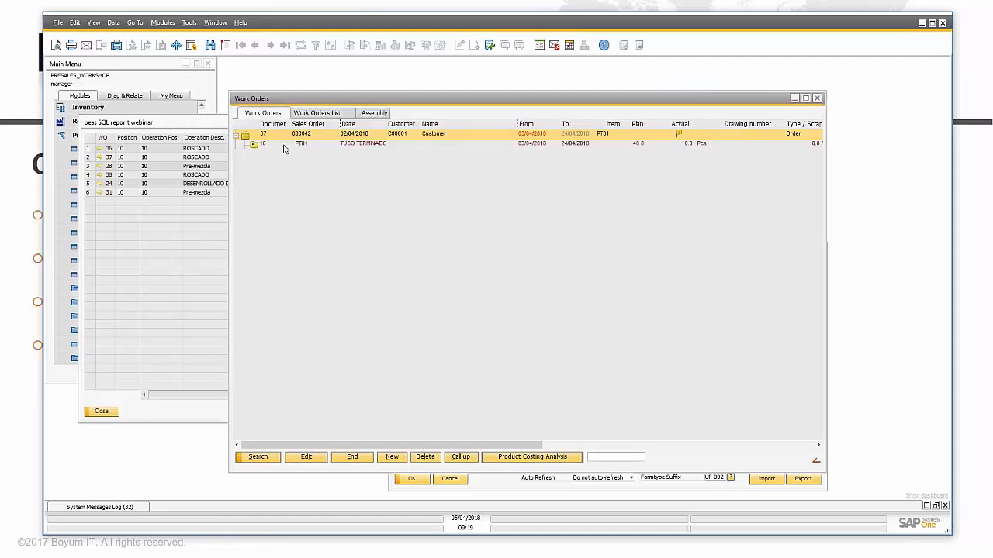
left_click(255, 145)
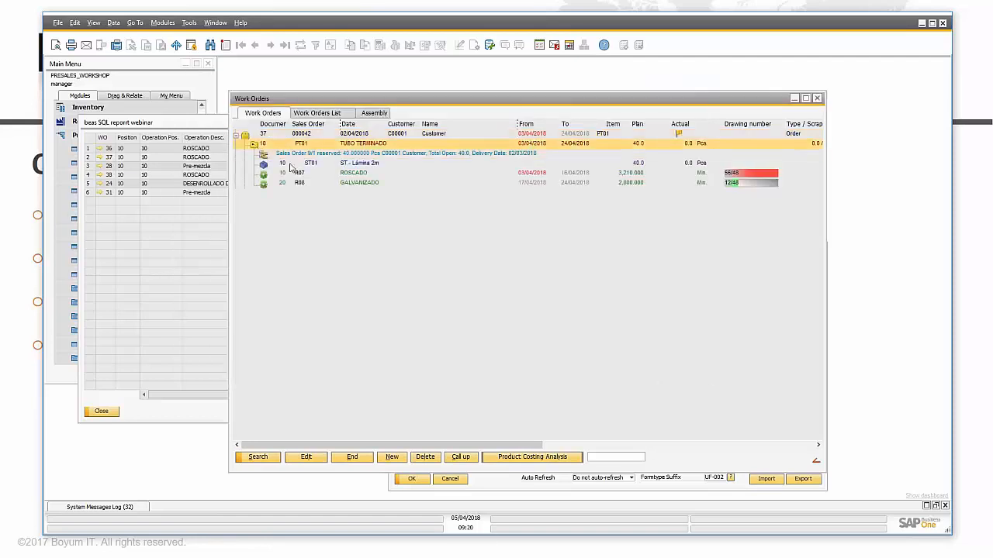
left_click(321, 155)
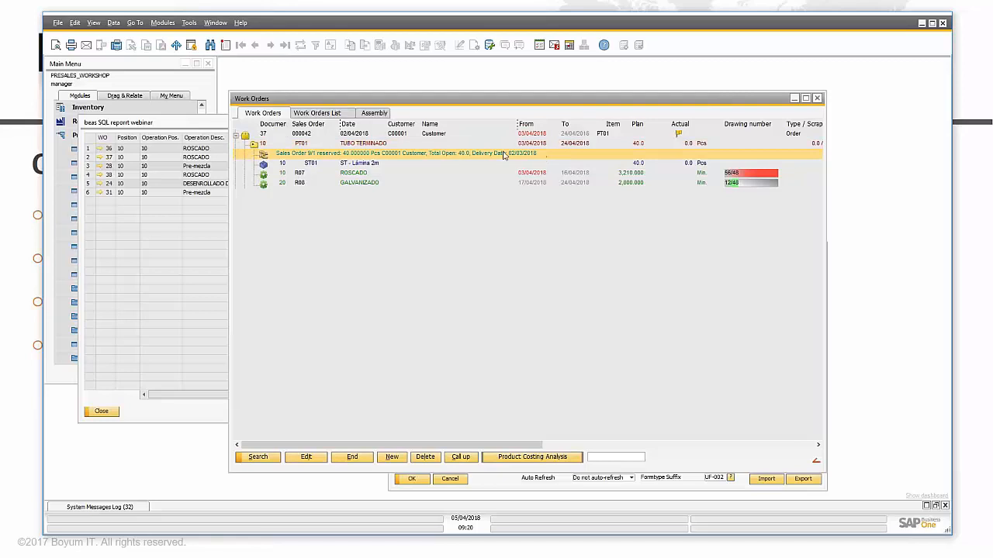
left_click(290, 165)
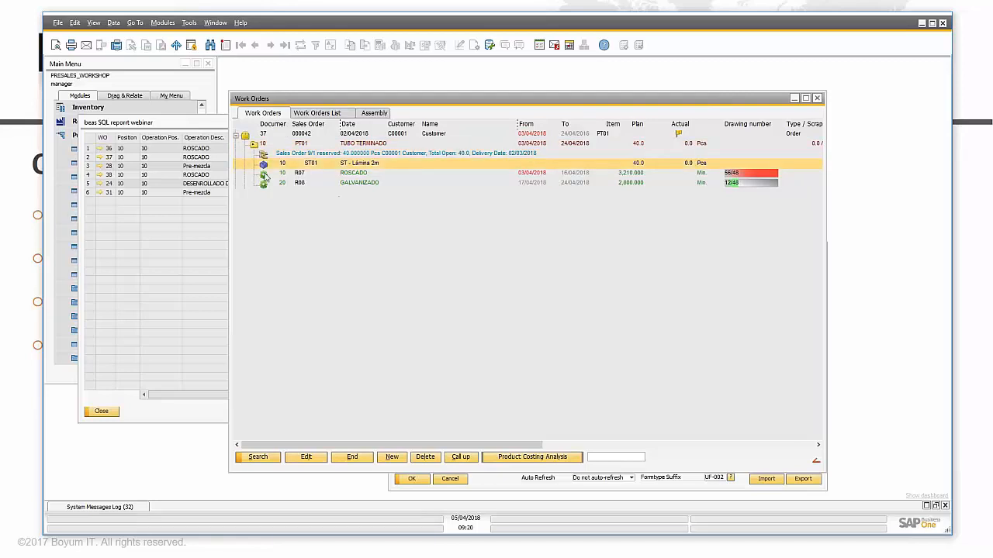
left_click(327, 175)
left_click(323, 183)
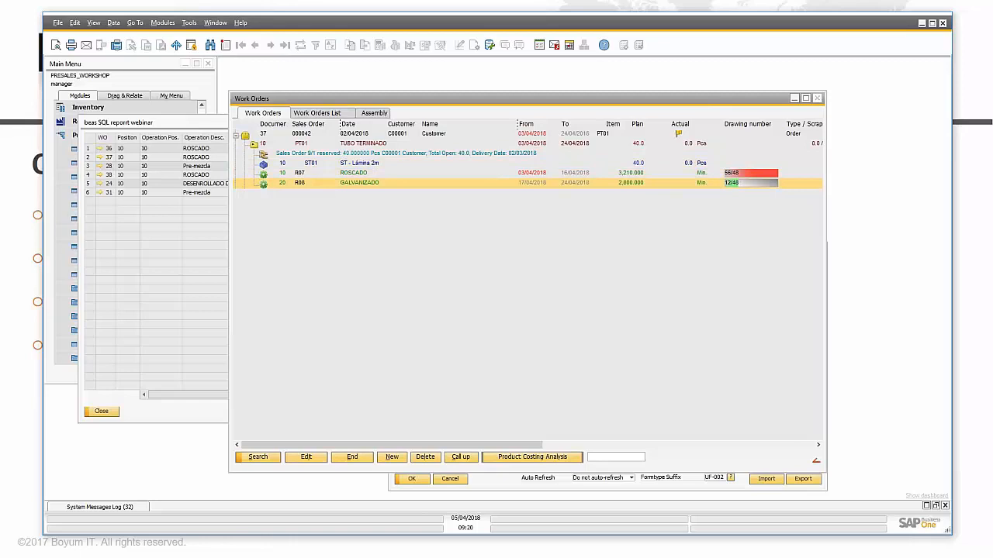
left_click(816, 99)
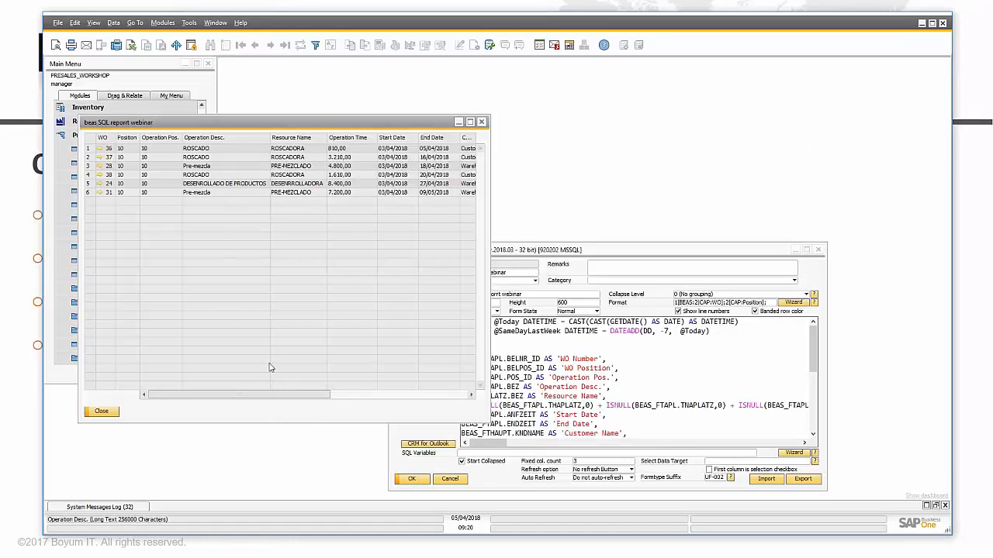
Step: Give column 3 a 'Beas: Work Order Pos' golden-arrow link and save the configuration
left_click(562, 251)
left_click(793, 301)
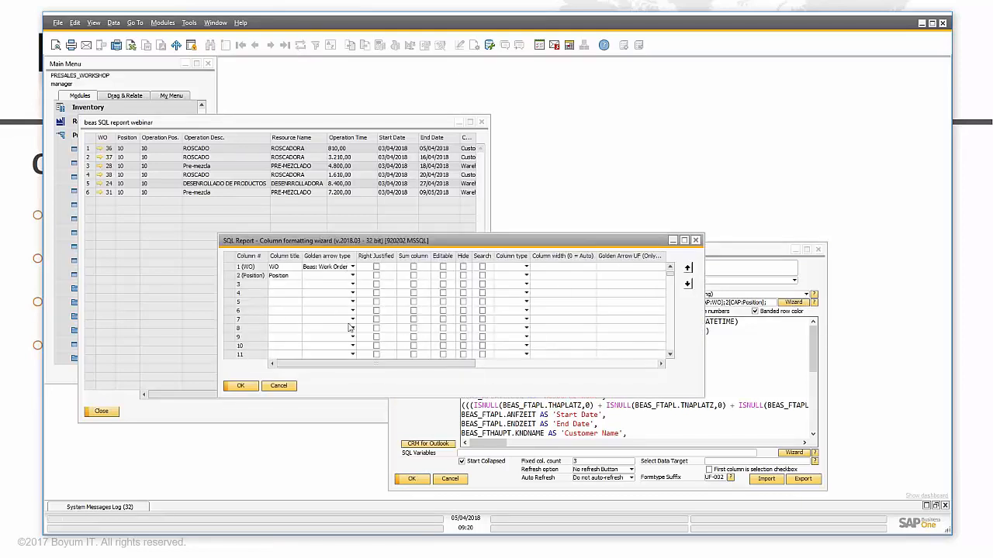
left_click(817, 257)
scroll(608, 405, "down", 3)
scroll(608, 404, "up", 3)
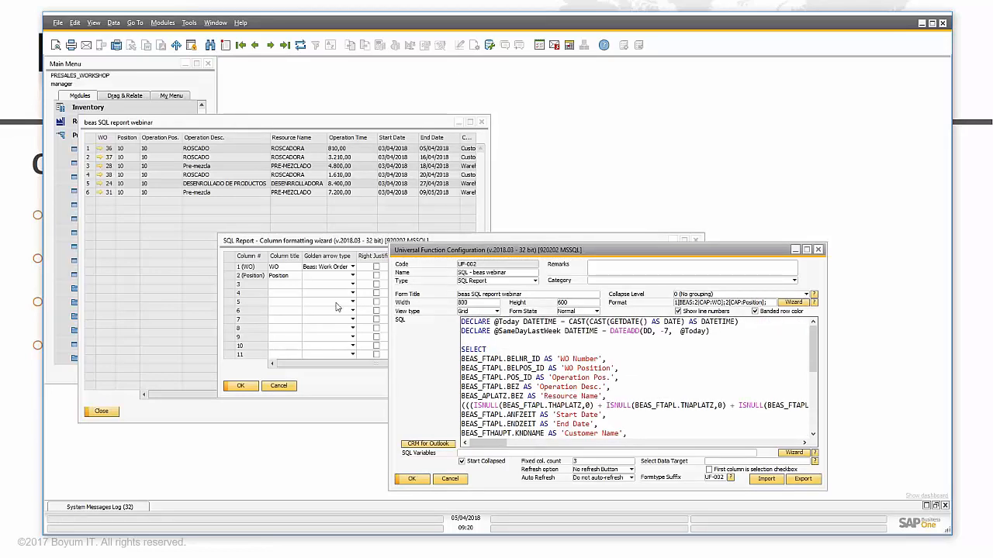
left_click(319, 292)
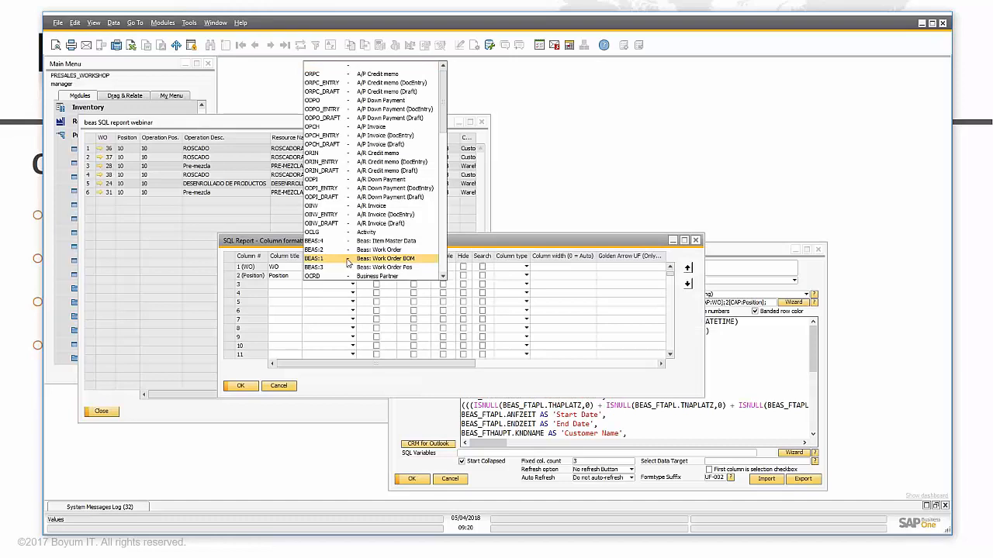
left_click(393, 272)
key("Return")
left_click(414, 479)
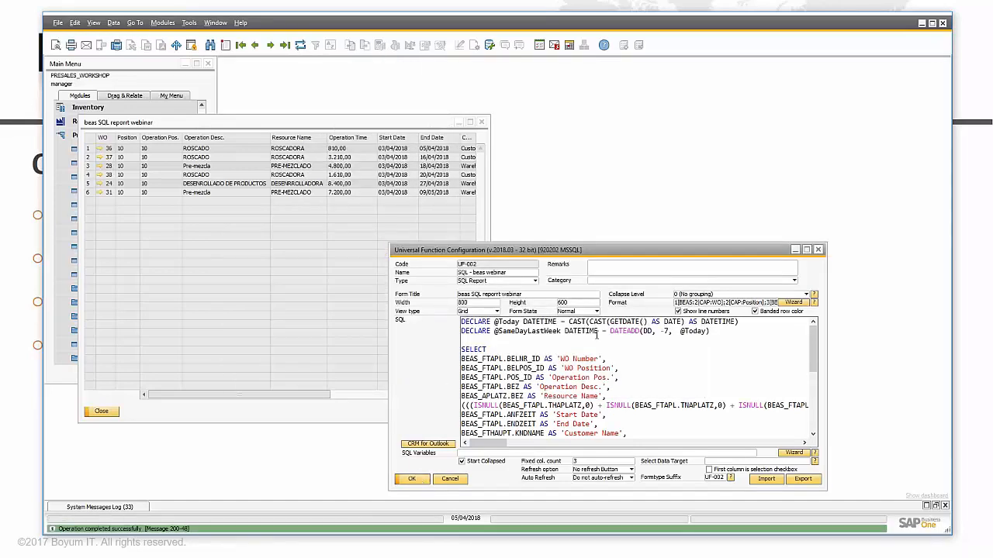
Step: Make the WO column searchable and apply the column formats
left_click(793, 303)
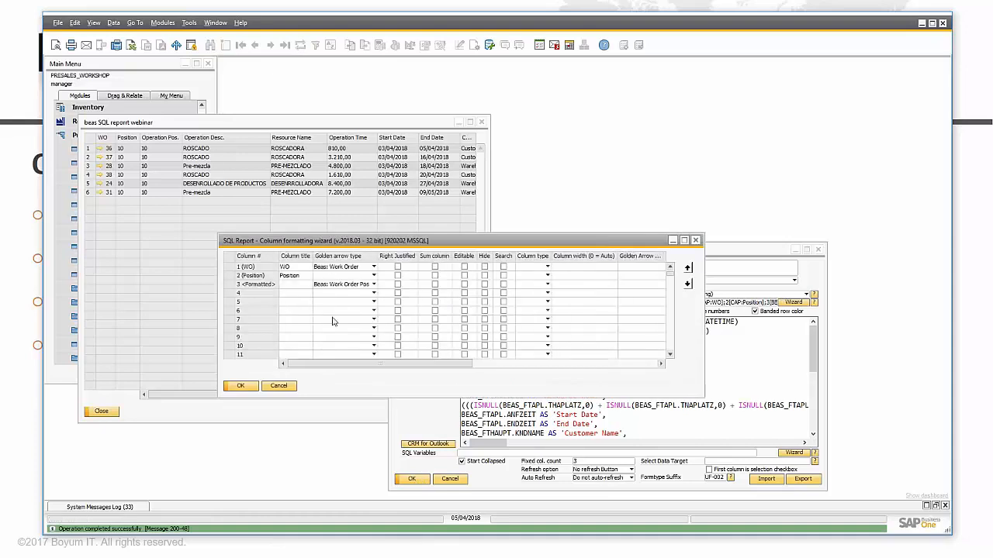
left_click_drag(355, 366, 371, 365)
left_click(473, 267)
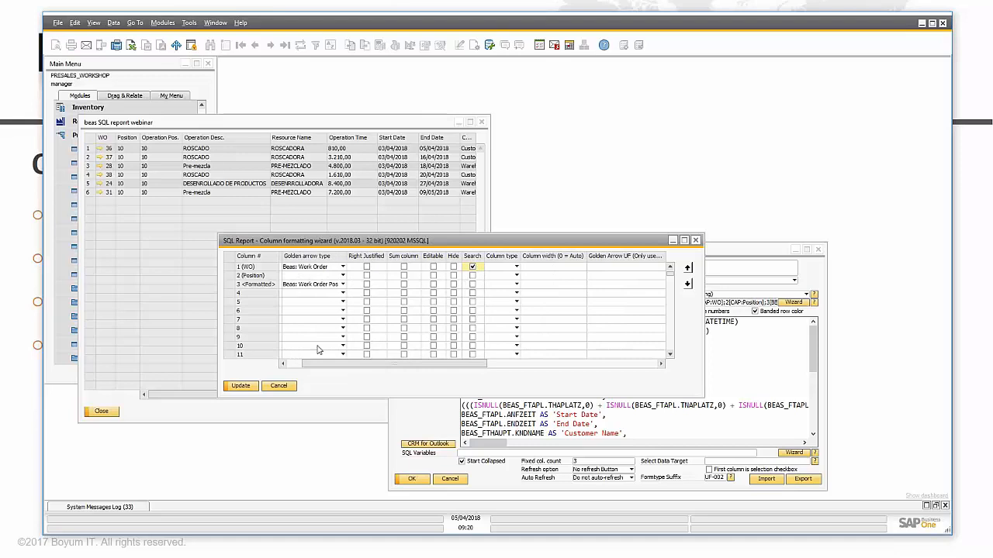
left_click(241, 386)
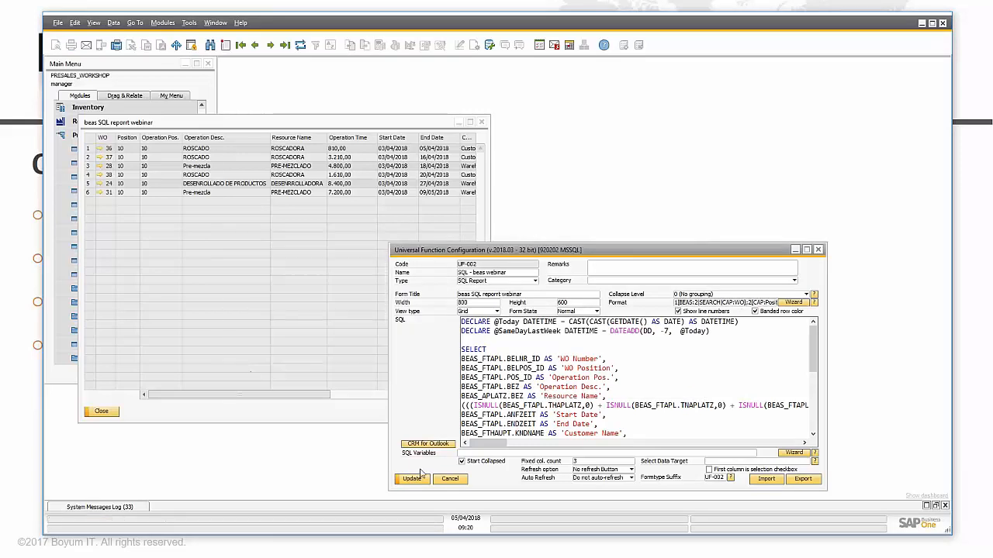
Step: Set column 7 to Right Justified in the Format Wizard
left_click(792, 302)
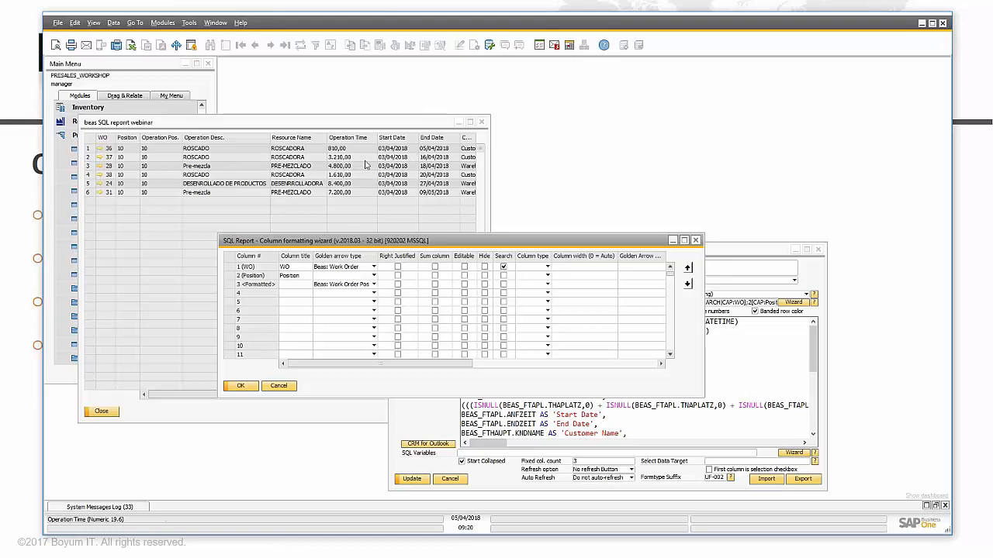
left_click(242, 320)
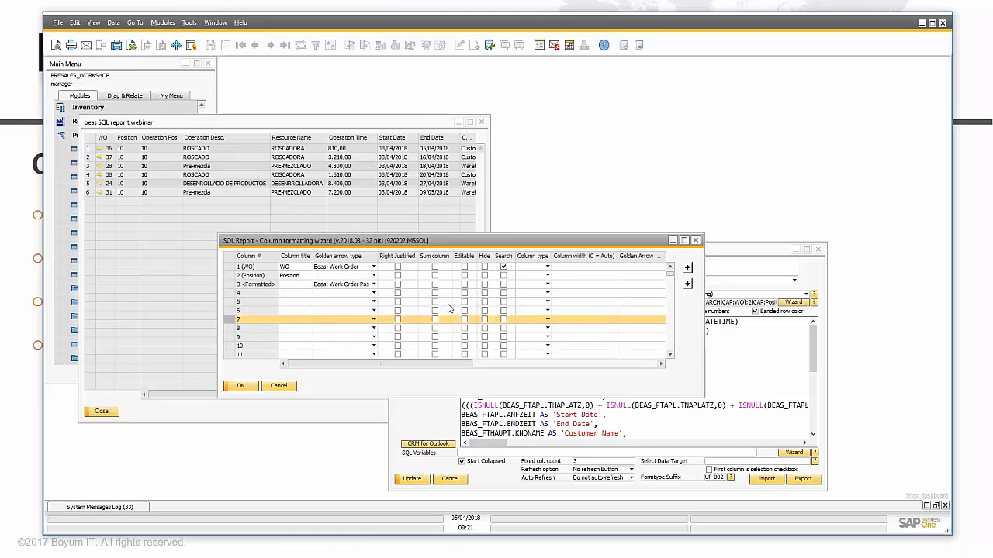
left_click(399, 319)
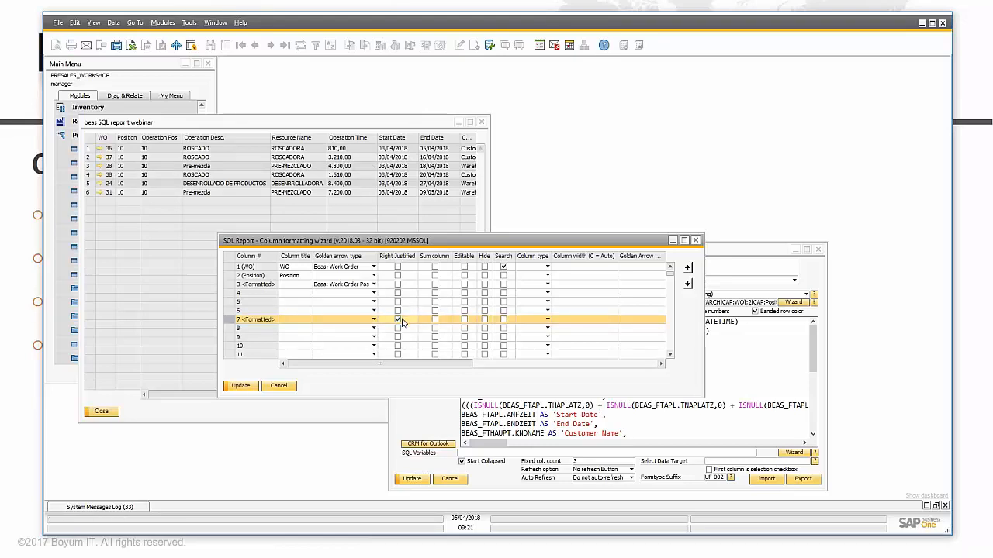
left_click_drag(172, 395, 144, 397)
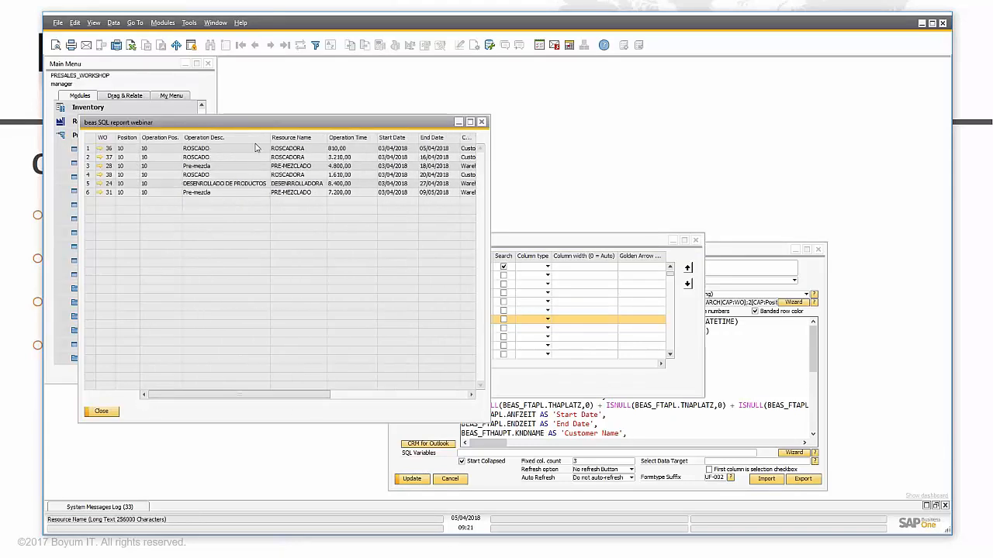
Step: Add a Sum to Position, make column 3 Editable, apply the formats and save UF-002
left_click(557, 243)
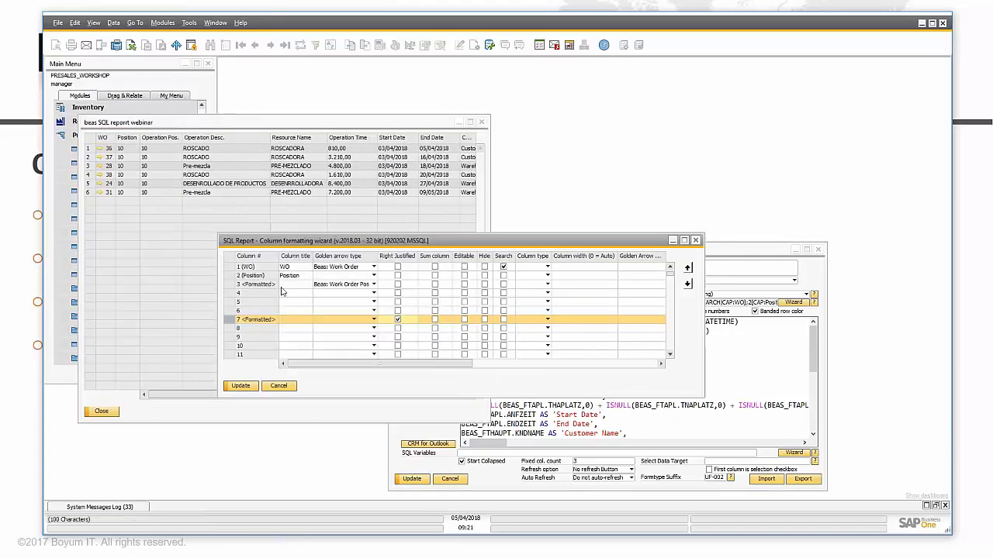
left_click(434, 275)
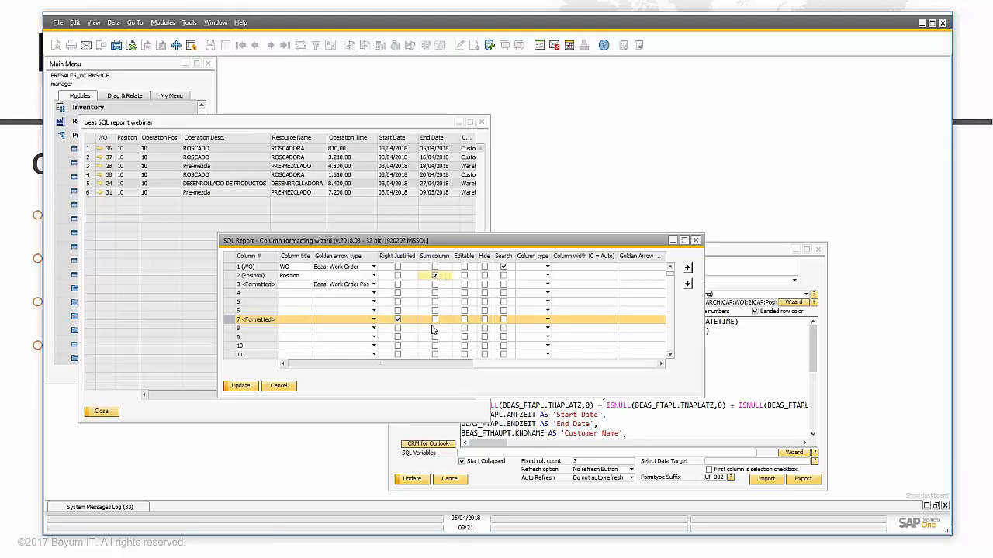
left_click_drag(449, 363, 450, 362)
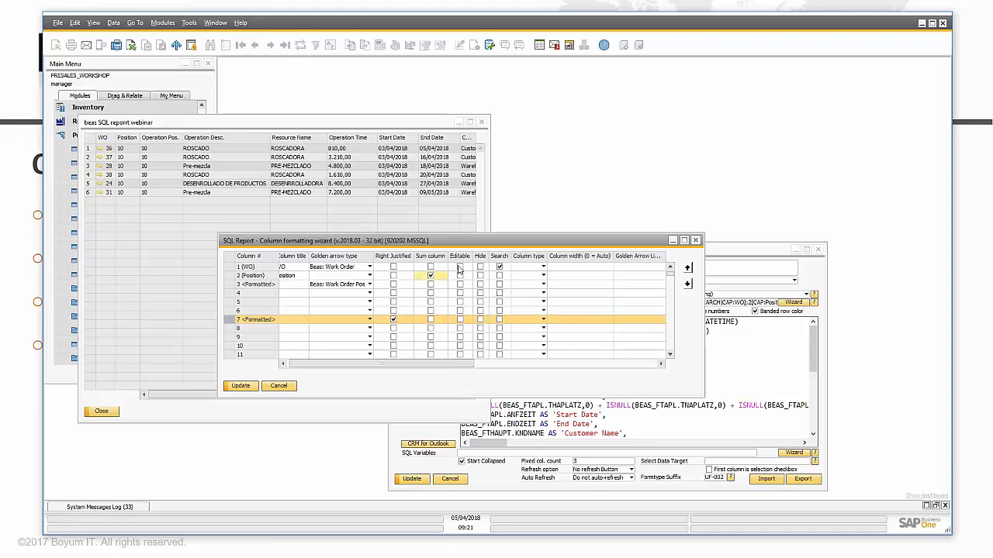
left_click_drag(455, 364, 503, 377)
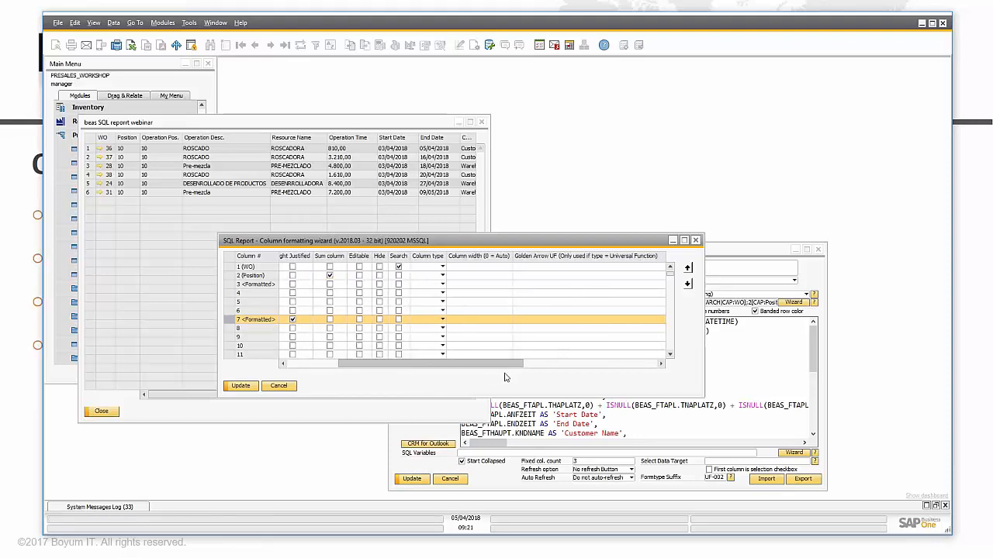
left_click(359, 285)
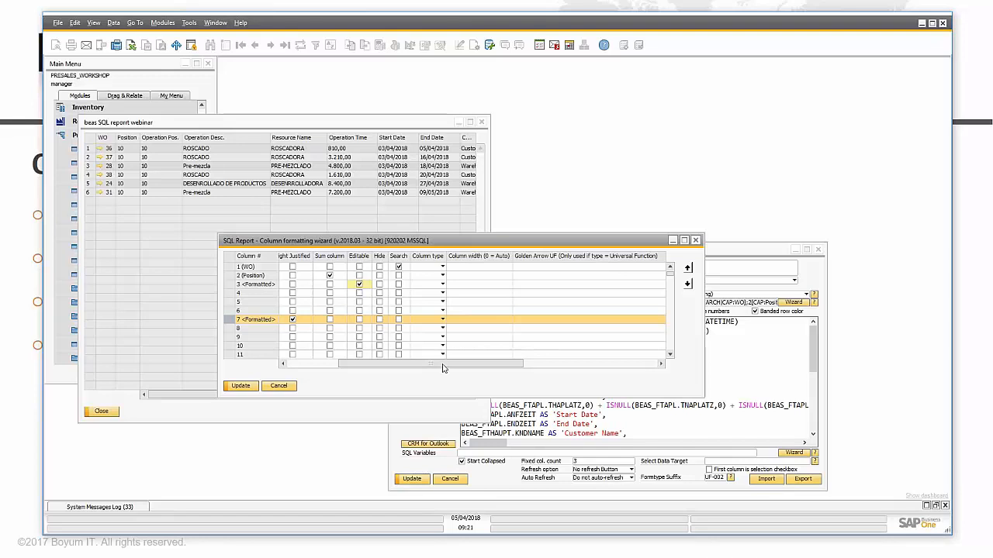
left_click_drag(444, 368, 391, 368)
left_click(248, 386)
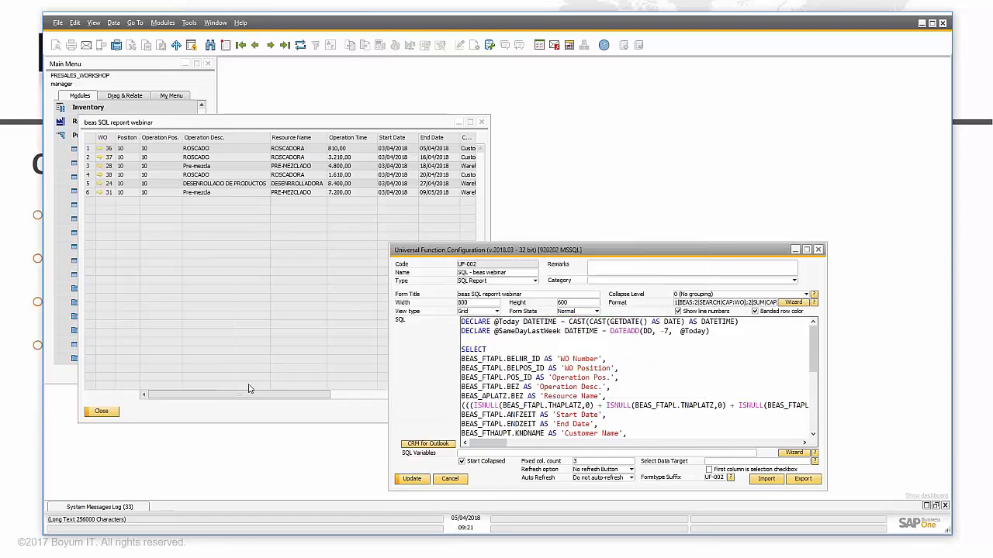
left_click(411, 478)
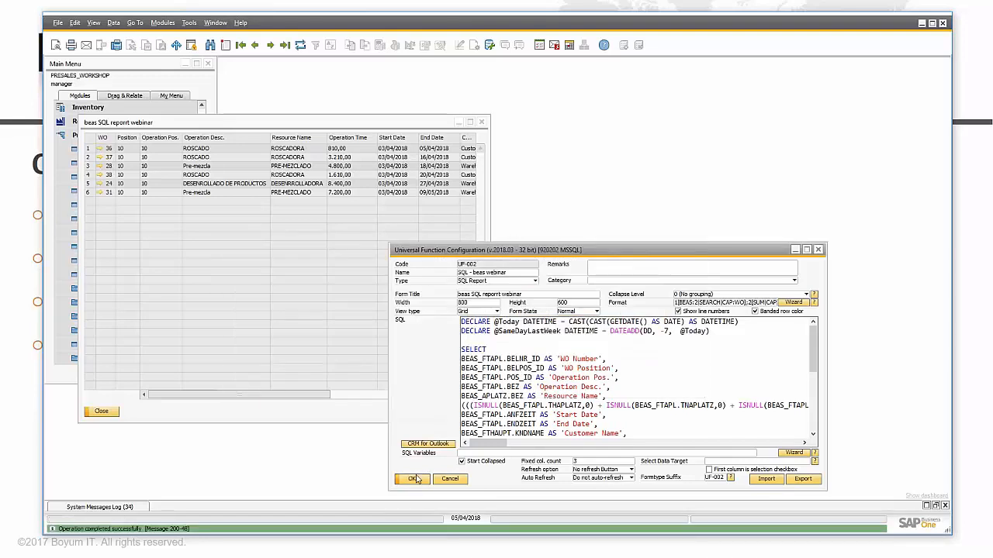
Step: Close the old results and rerun beas Example Report
left_click(109, 411)
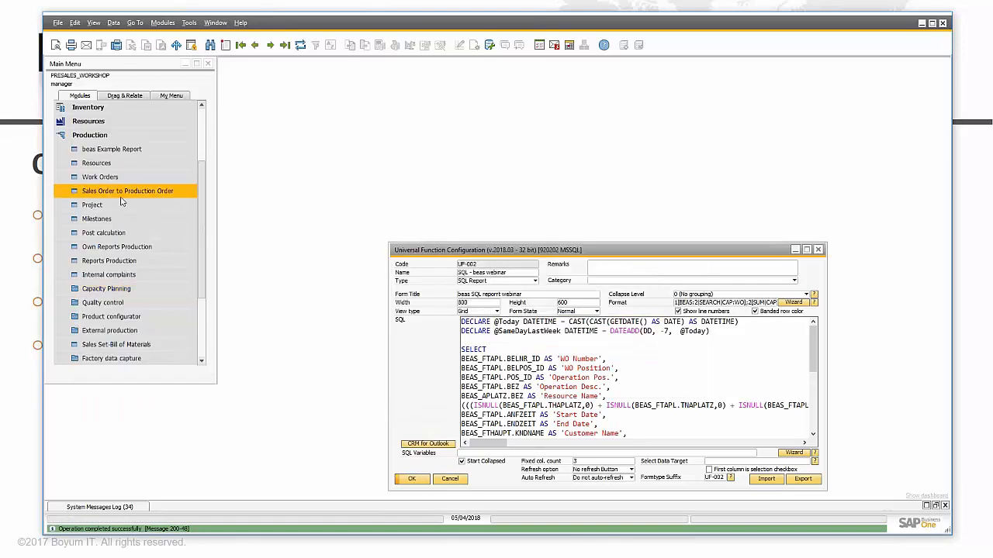
left_click(109, 149)
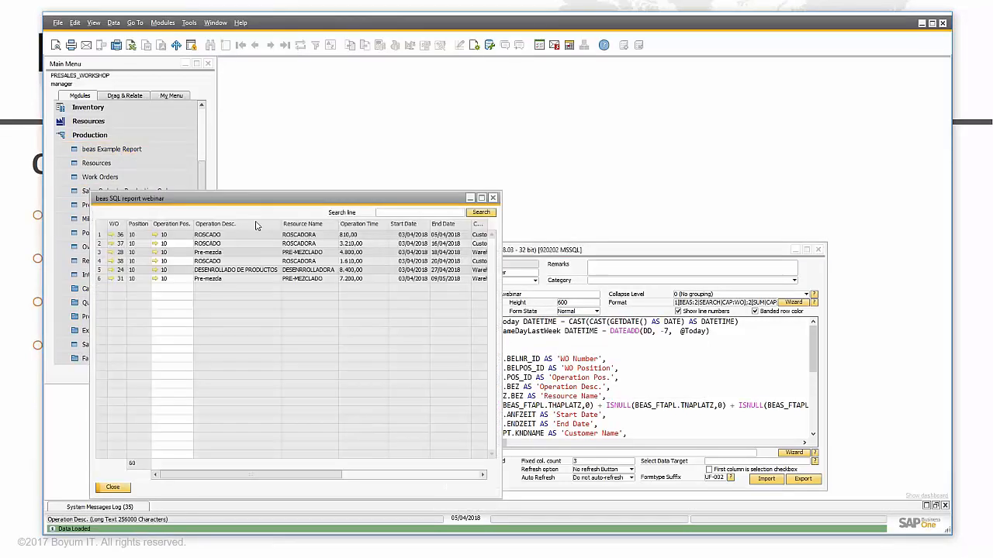
left_click_drag(251, 198, 289, 139)
left_click(218, 202)
left_click(218, 211)
Step: Search the results for 31 and open row 6's linked work order position, then close it
left_click(446, 154)
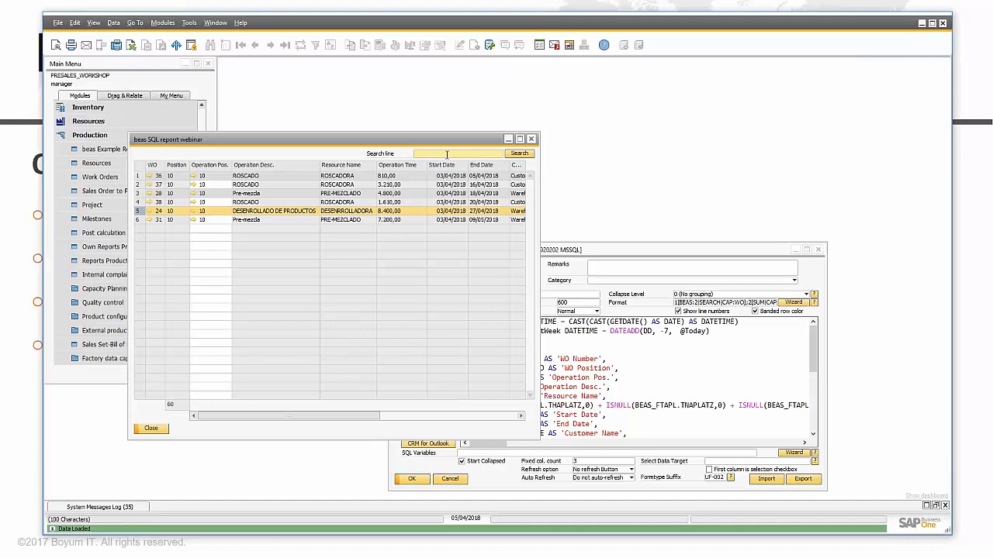
type("31")
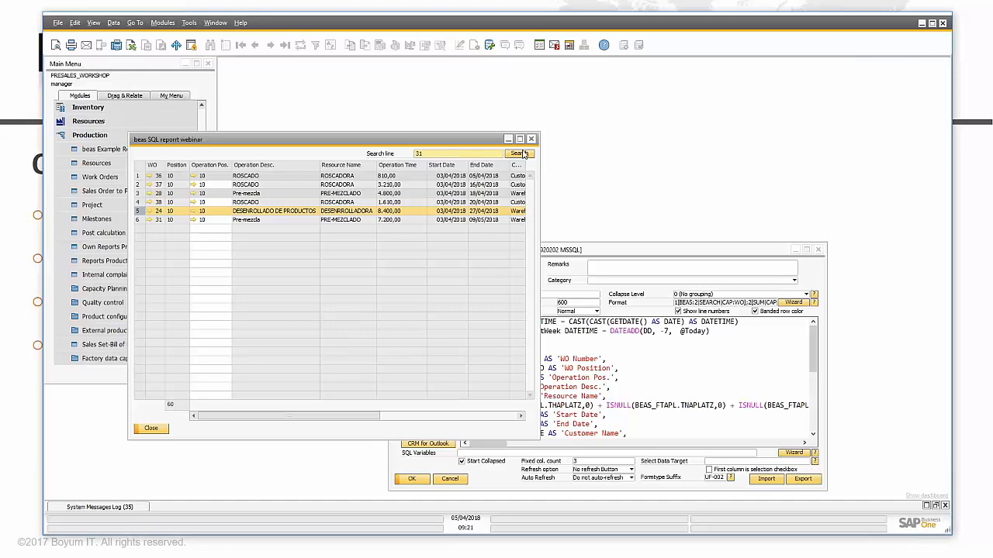
left_click(525, 155)
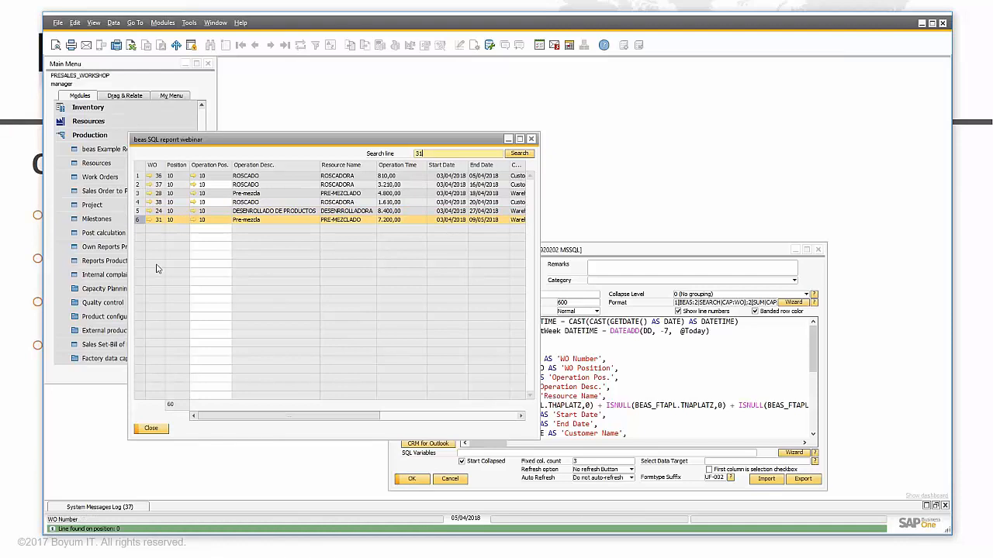
left_click(198, 221)
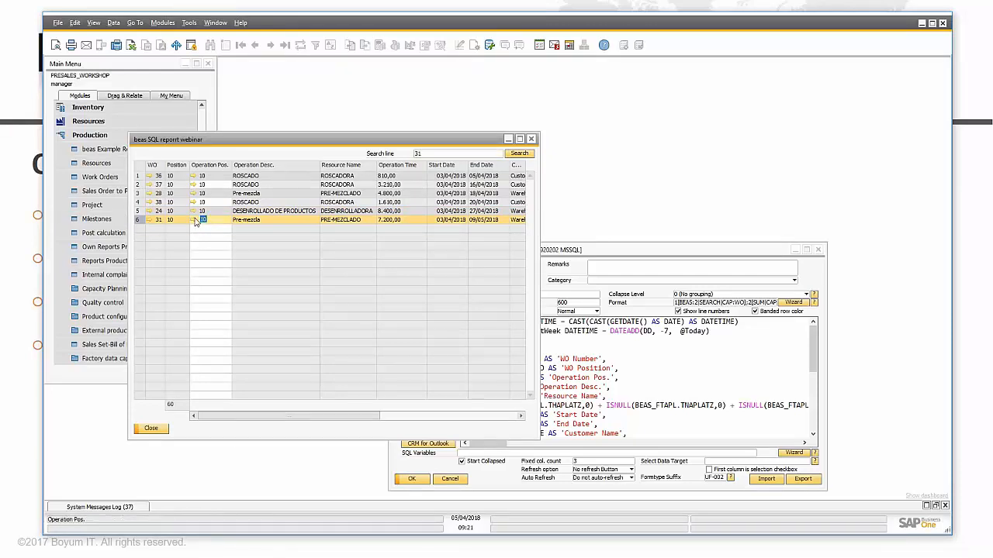
left_click(193, 221)
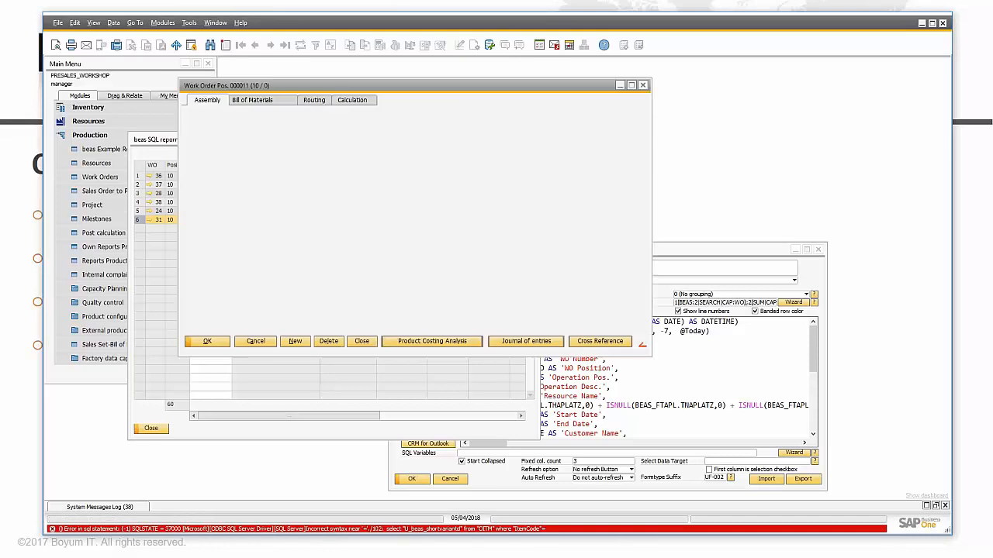
left_click(642, 85)
left_click(157, 245)
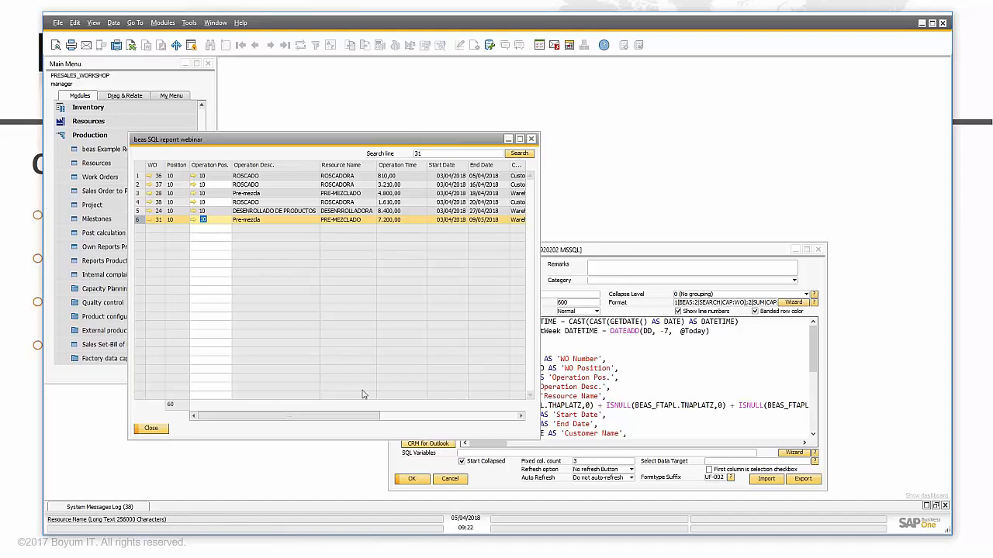
Step: Scroll across the report grid, then review the SQL query in UF-002's Universal Function Configuration
left_click_drag(348, 423, 431, 421)
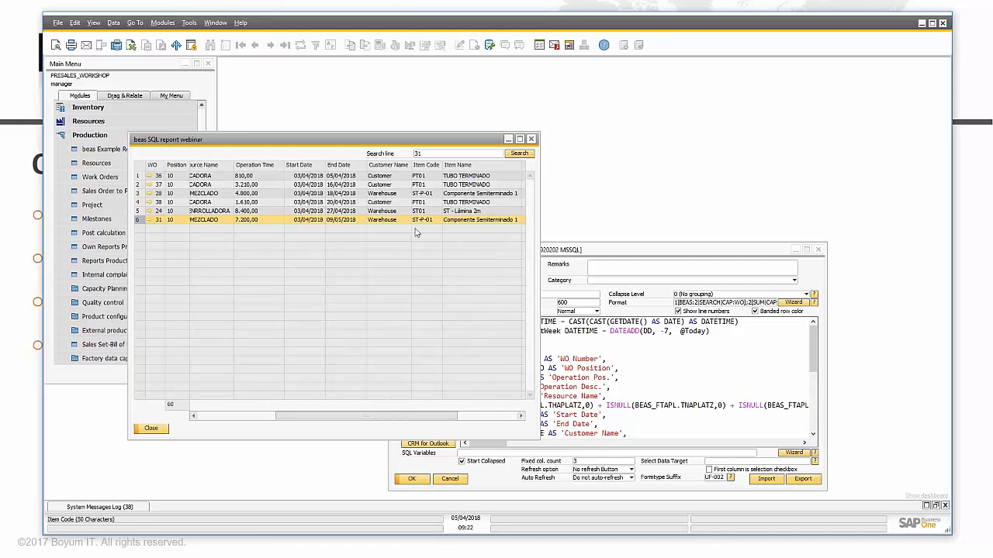
left_click_drag(393, 422, 316, 422)
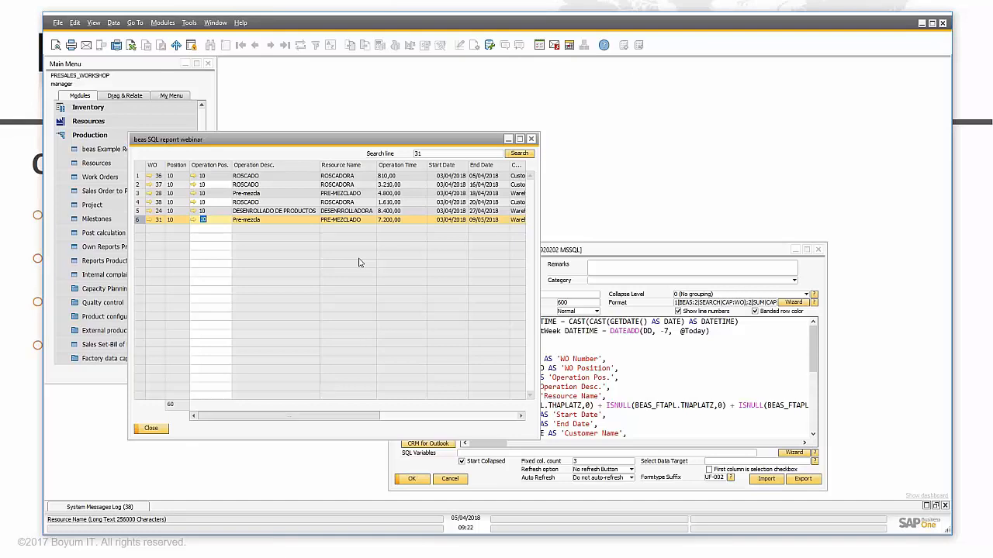
left_click(661, 256)
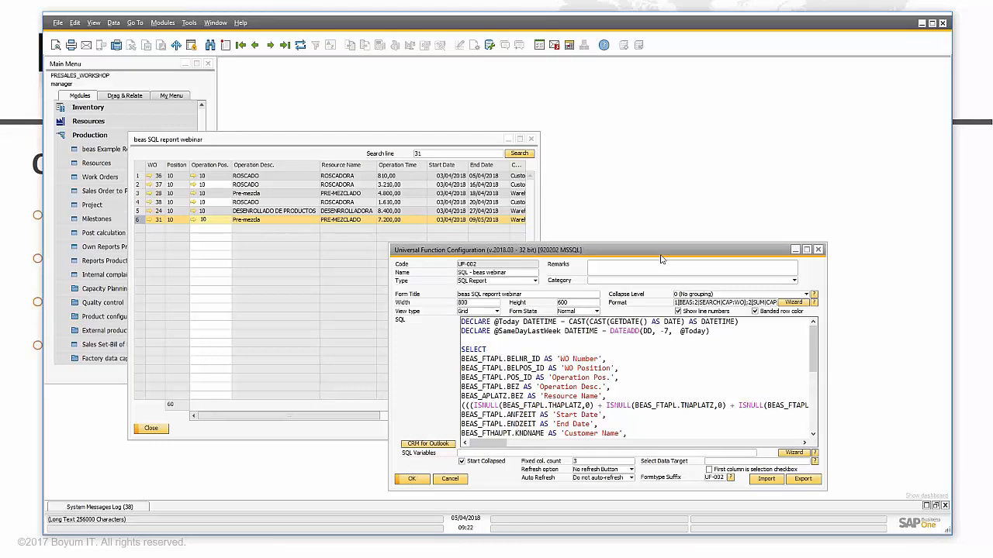
scroll(693, 356, "down", 4)
scroll(693, 356, "up", 4)
Step: Close the beas SQL report webinar results window and reposition the UF-002 configuration form
left_click(233, 140)
left_click_drag(225, 142, 309, 100)
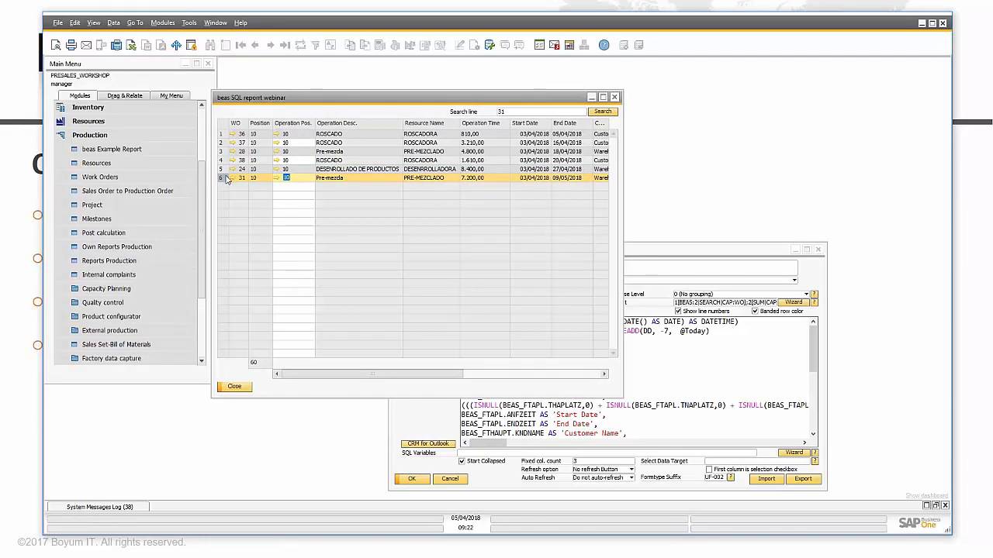
left_click(614, 97)
left_click_drag(577, 253, 449, 148)
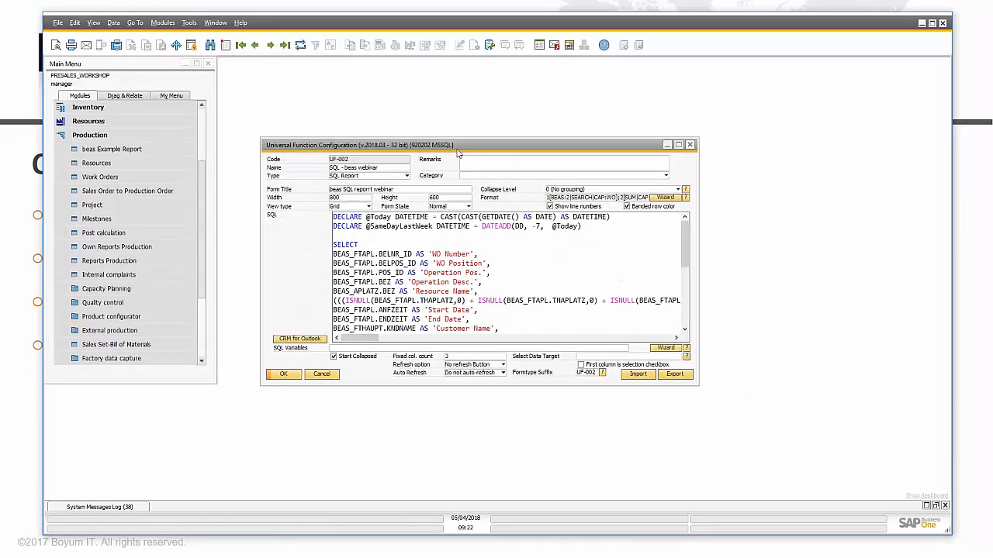
Step: Close the UF-002 Universal Function Configuration, view the Production Planning dashboard, then show the Thank You slide
left_click(690, 145)
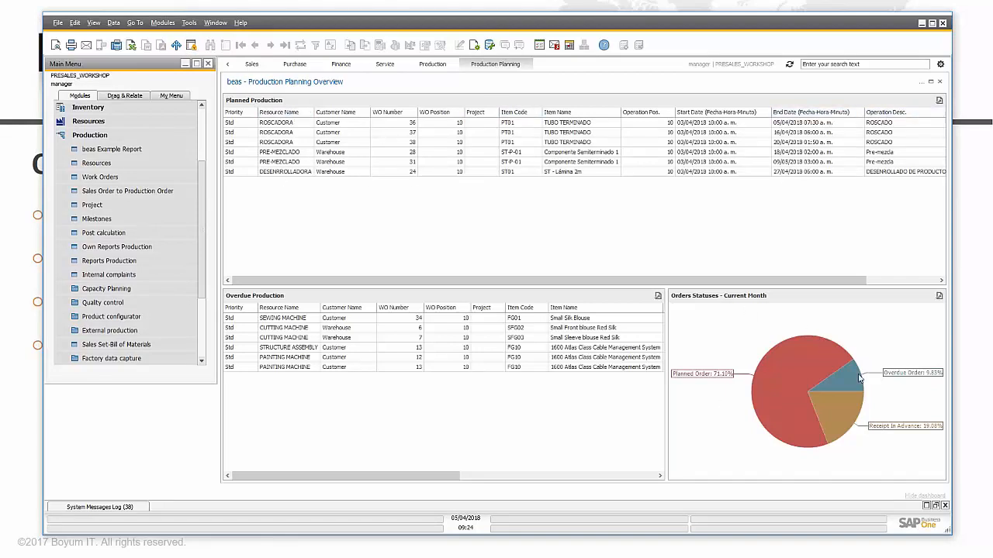
mouse_move(829, 346)
mouse_move(811, 388)
mouse_move(845, 409)
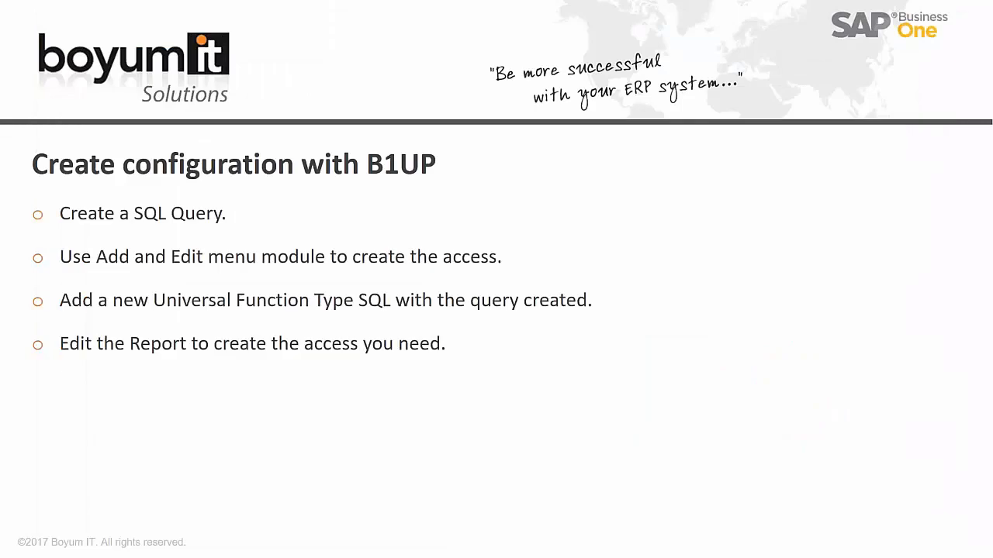
key("Right")
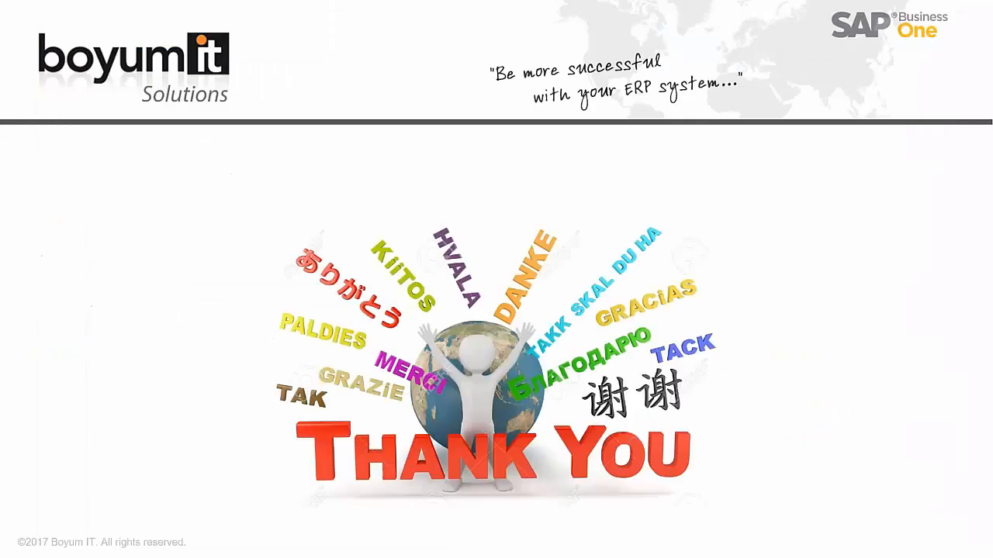